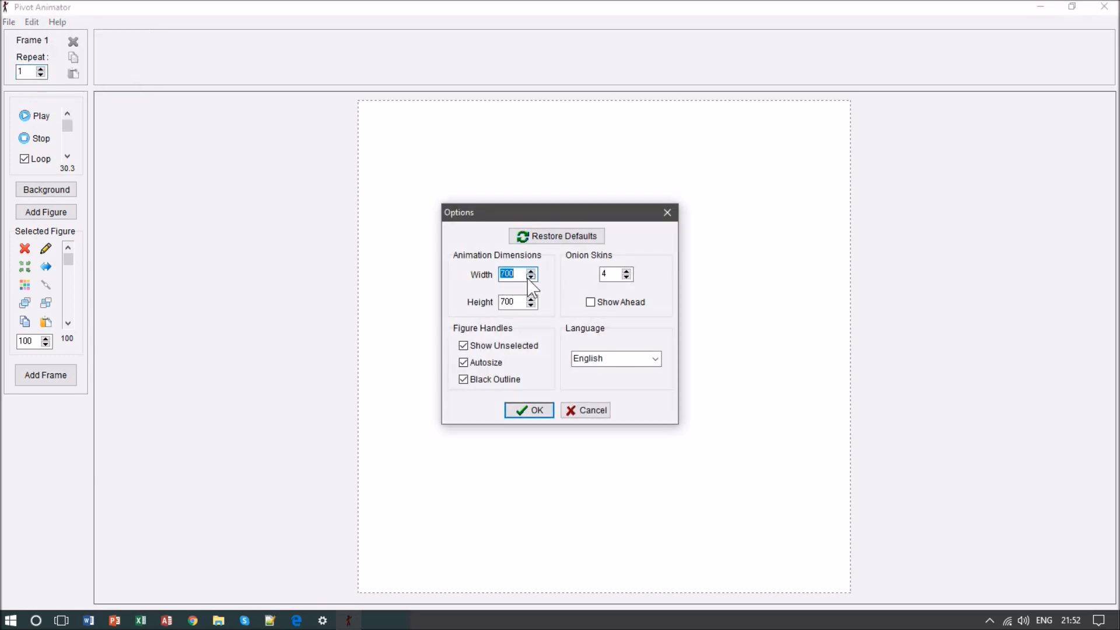
- Set the animation dimensions to 506 wide by 300 high and center the stick figure on the canvas
text(506)
double_click(517, 301)
click(543, 414)
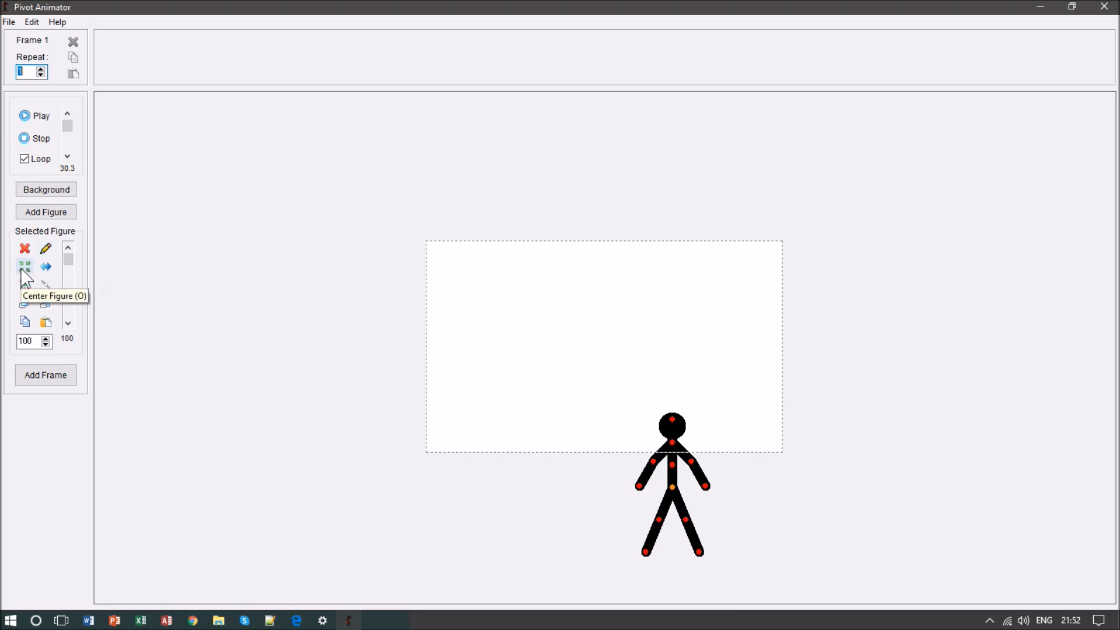
click(25, 268)
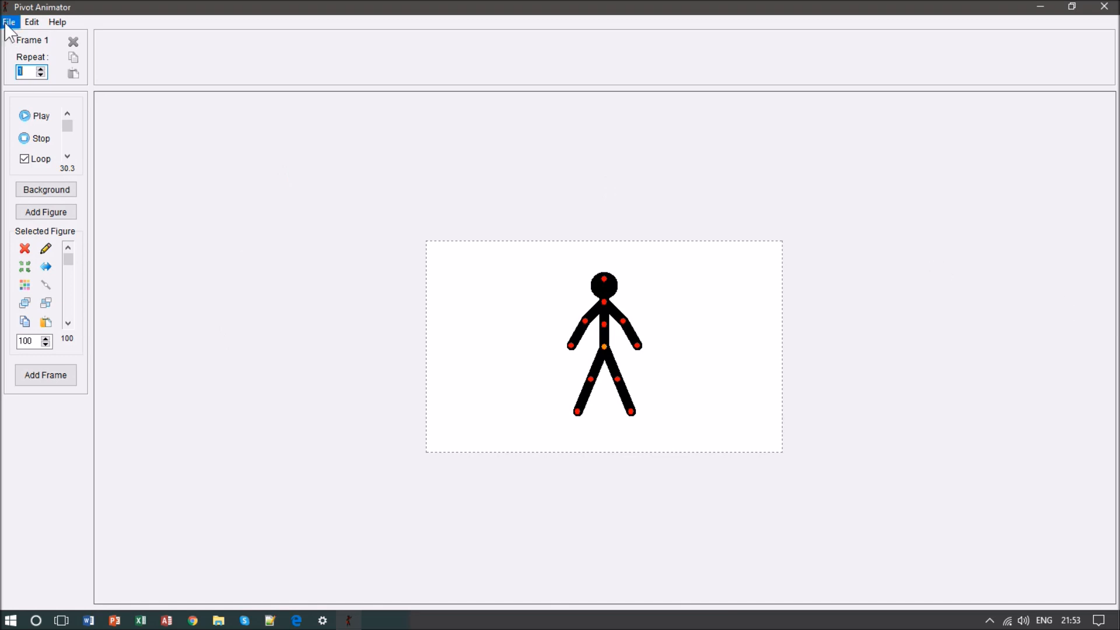
- Set the animation dimensions to 700 by 700 and center the stick figure on the canvas again
click(32, 22)
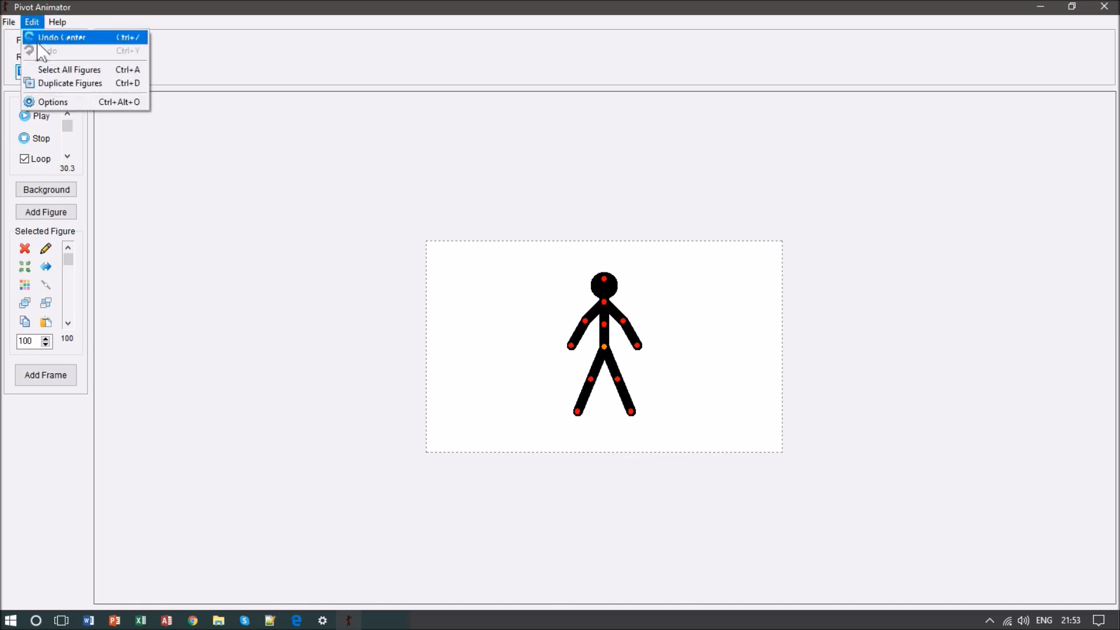
click(53, 103)
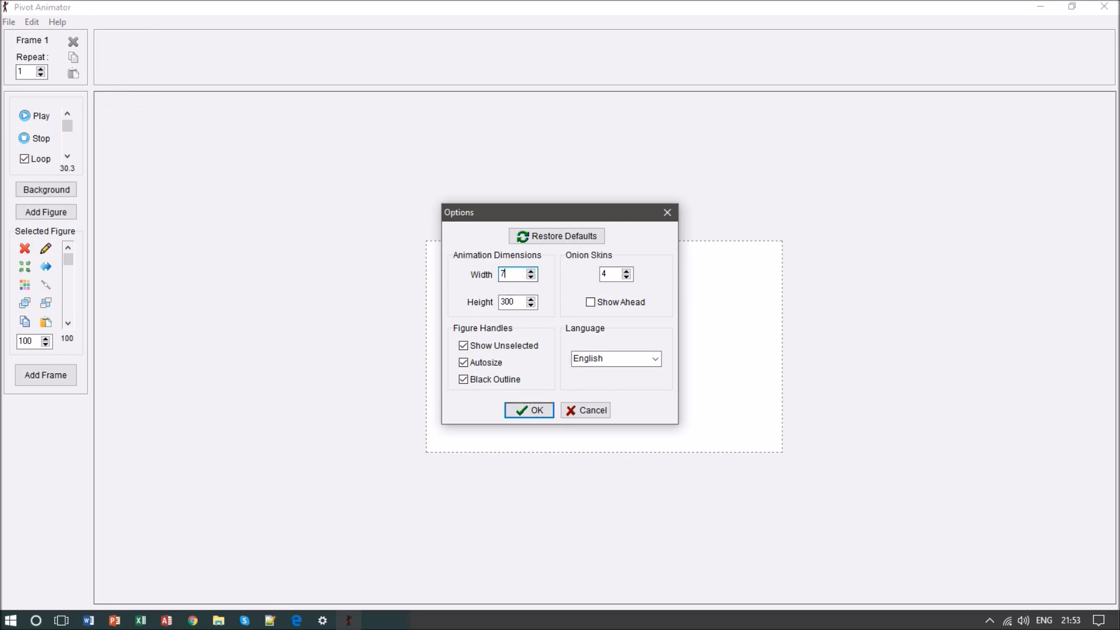
double_click(506, 297)
text(300)
click(529, 411)
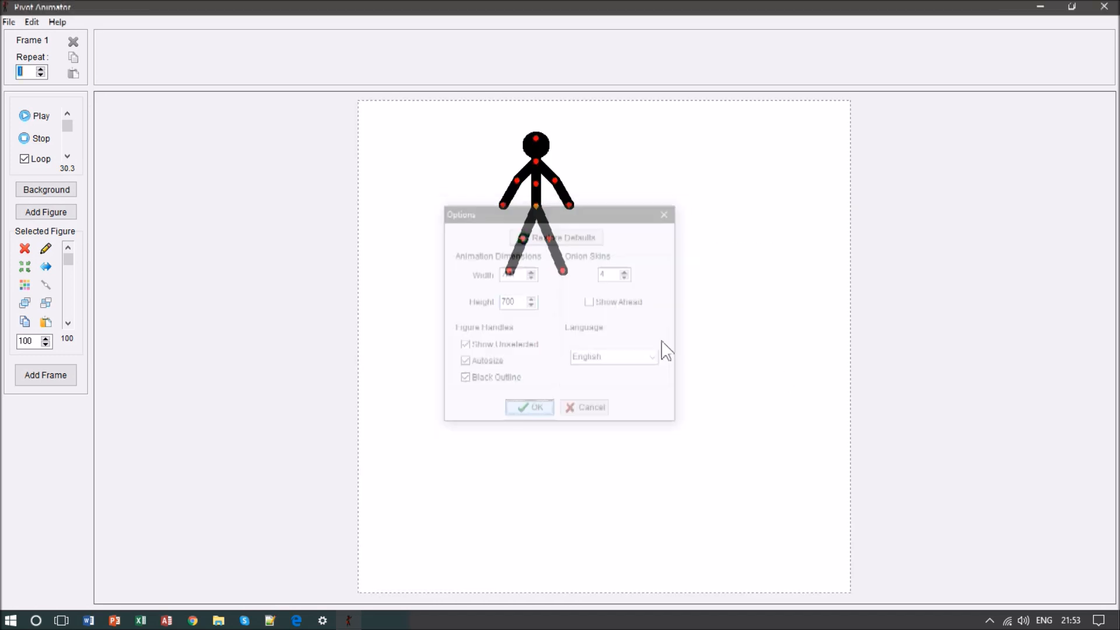
click(25, 266)
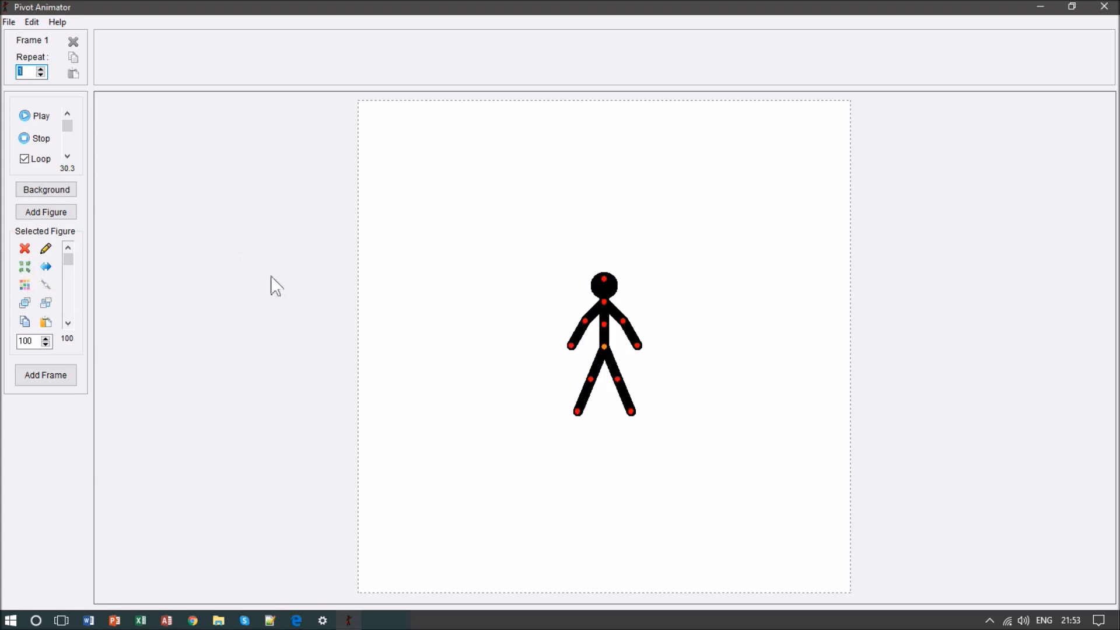
- Recolor the stick figure dark maroon using one of the basic colors
click(26, 285)
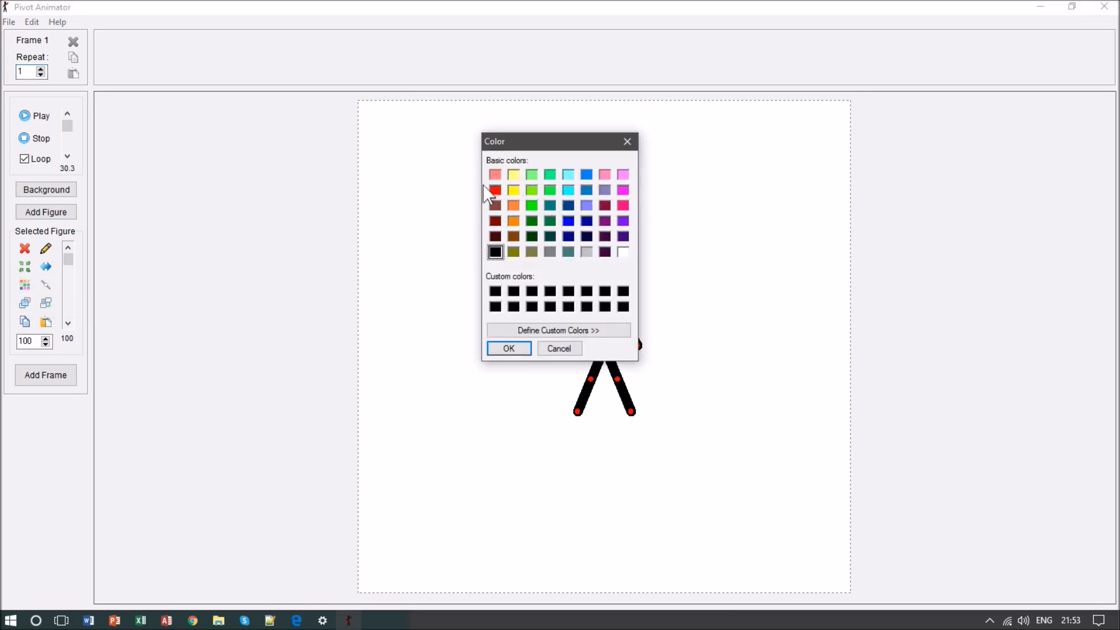
click(591, 176)
click(497, 193)
click(605, 207)
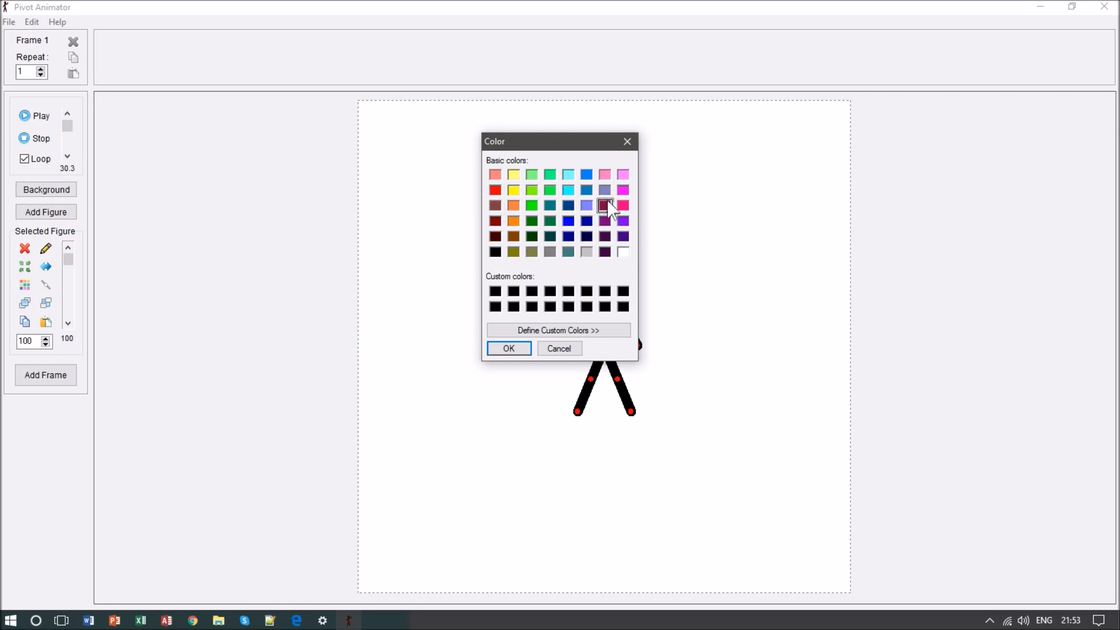
click(520, 350)
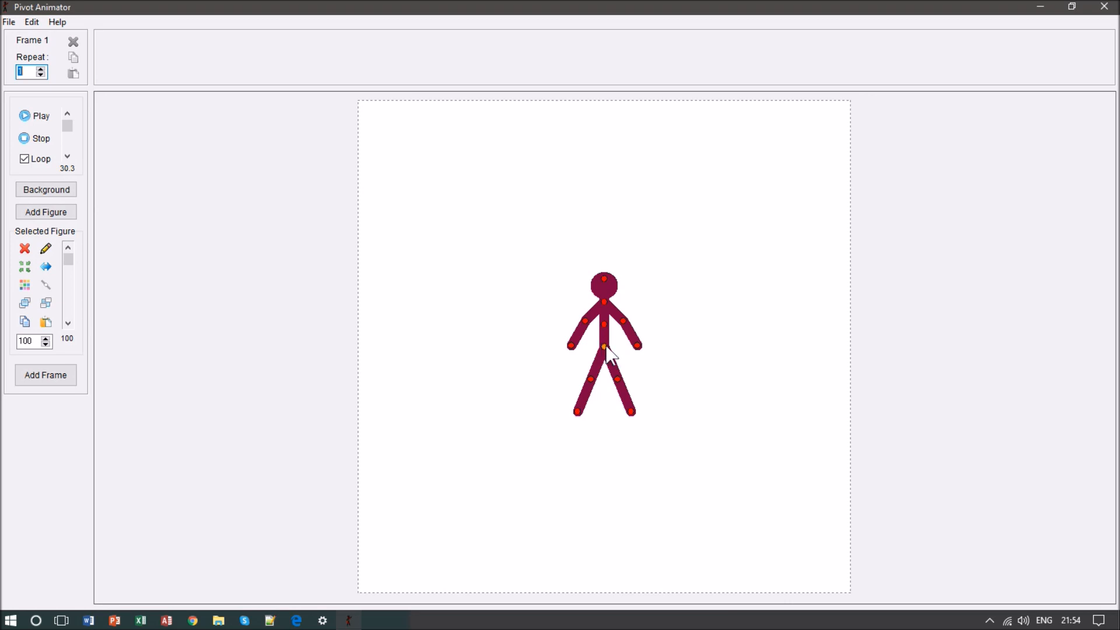
- Move the figure slightly up and to the right, return its right-side arm to its side, and add this pose as frame 1
mouse_move(606, 349)
mouse_down()
mouse_move(448, 344)
mouse_move(677, 340)
mouse_move(620, 332)
mouse_up()
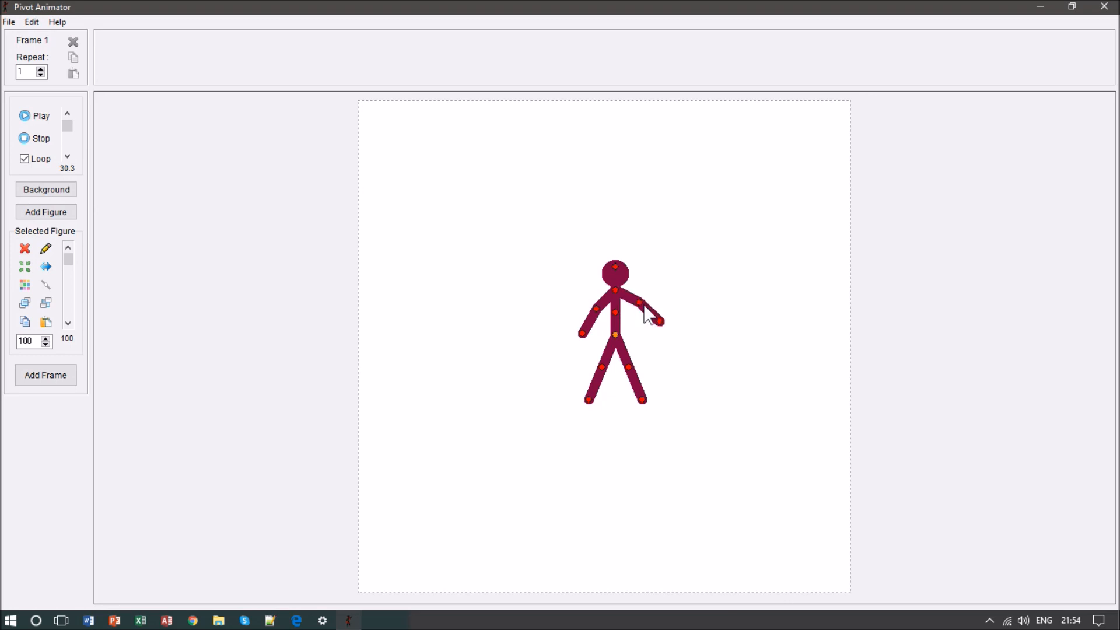
drag(646, 309, 645, 321)
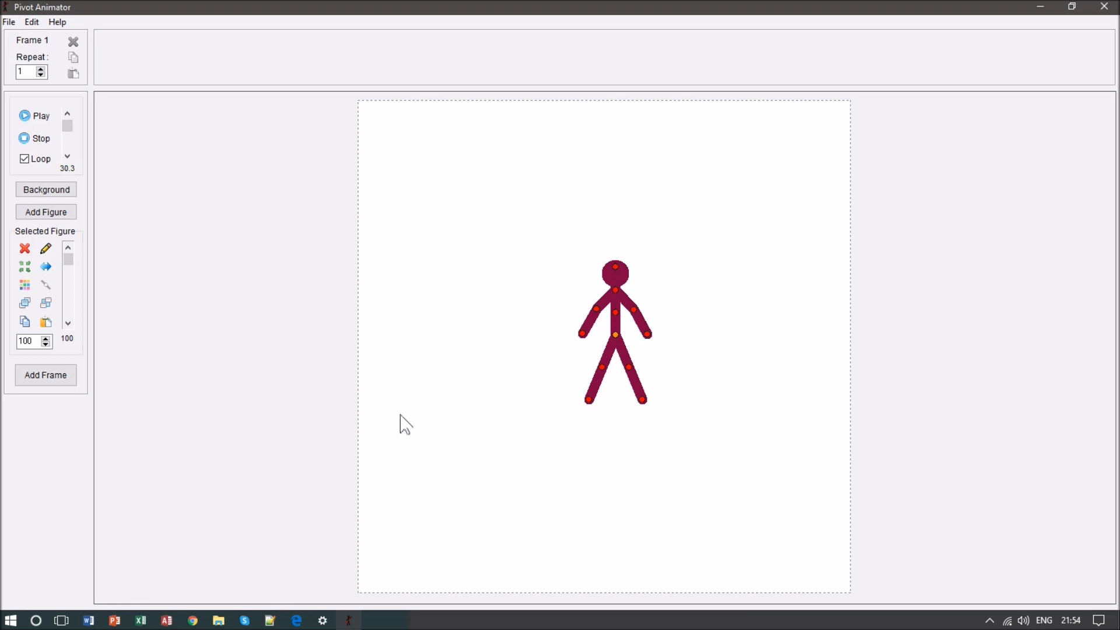
click(64, 380)
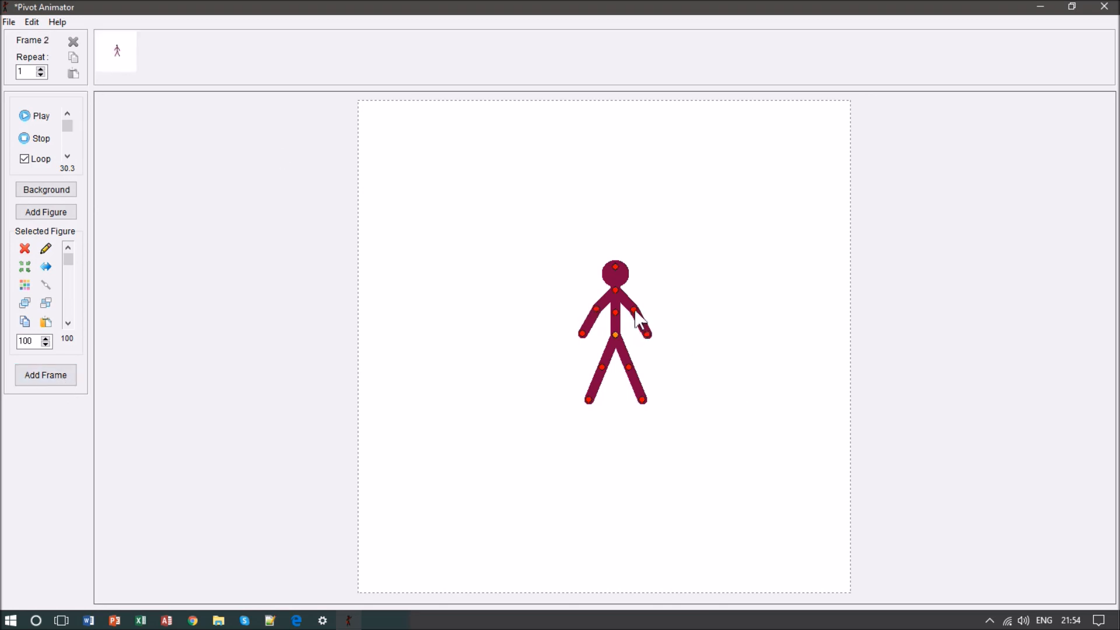
- Raise the right-side arm in small increments, adding the poses as frames 2 to 4
drag(635, 311, 638, 315)
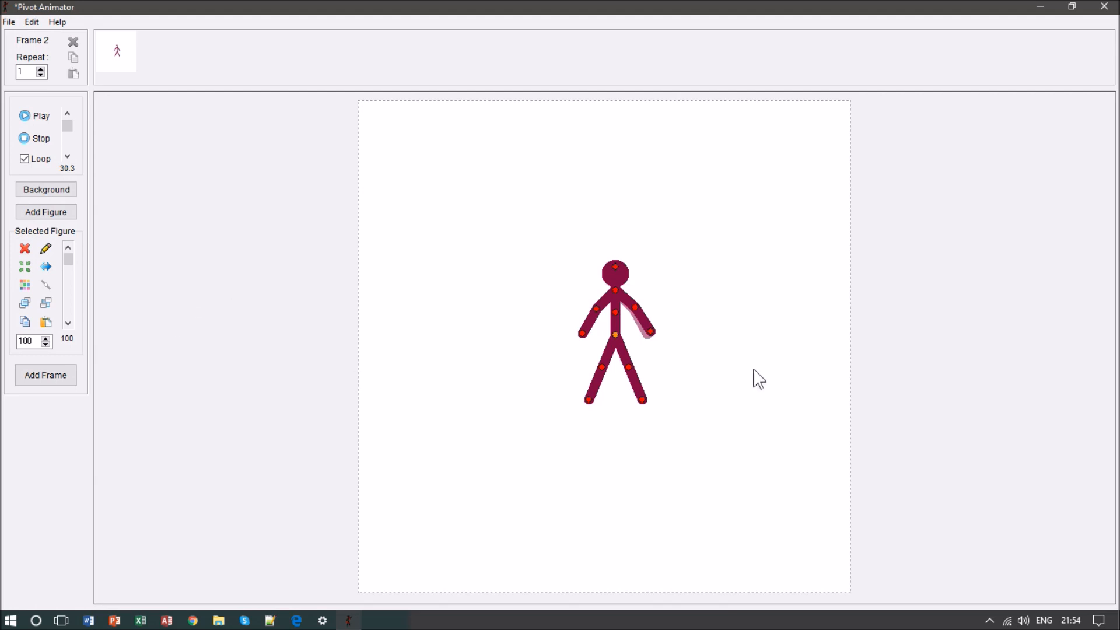
click(58, 382)
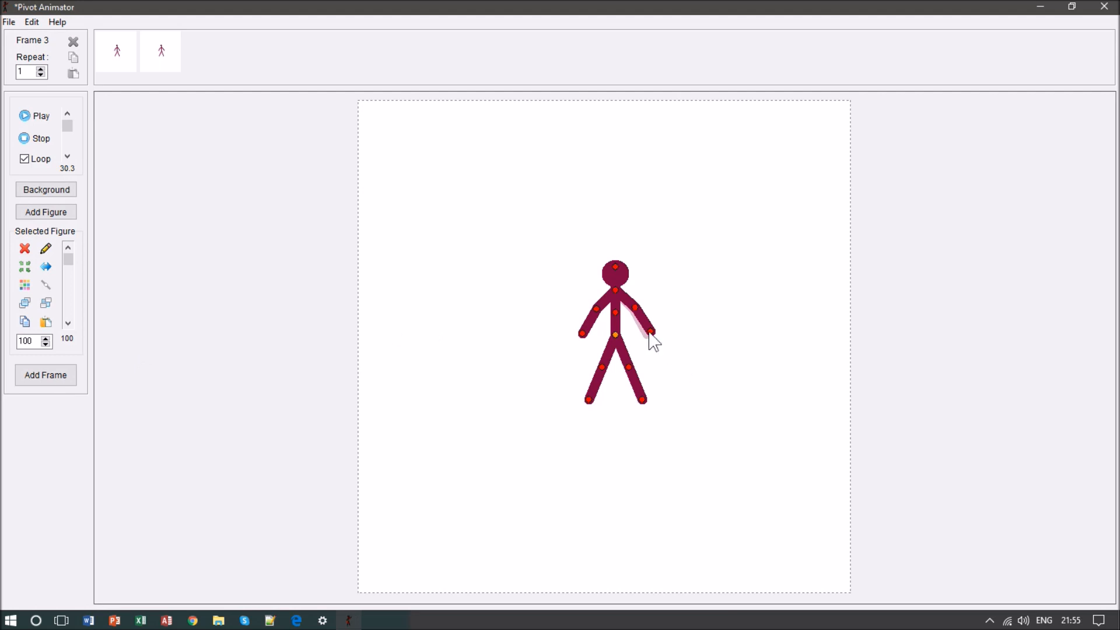
mouse_move(653, 331)
mouse_down()
mouse_move(649, 318)
mouse_move(661, 320)
mouse_up()
key(a)
key(a)
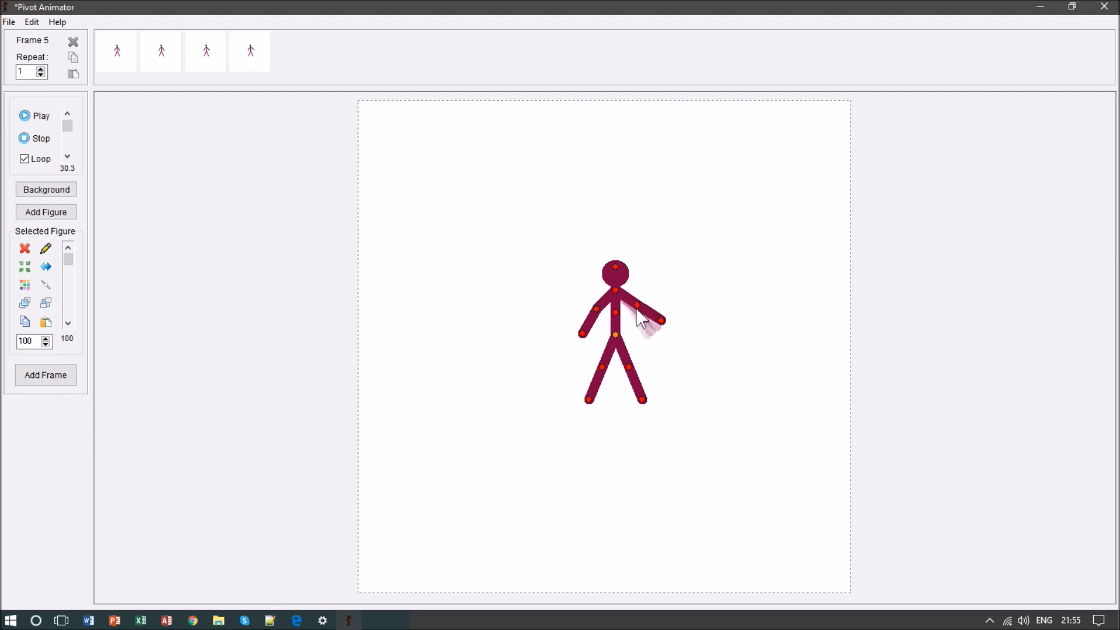
- Continue raising the right-side arm up to horizontal, adding the poses as frames 5 to 8
key(a)
drag(644, 300, 644, 292)
key(a)
key(a)
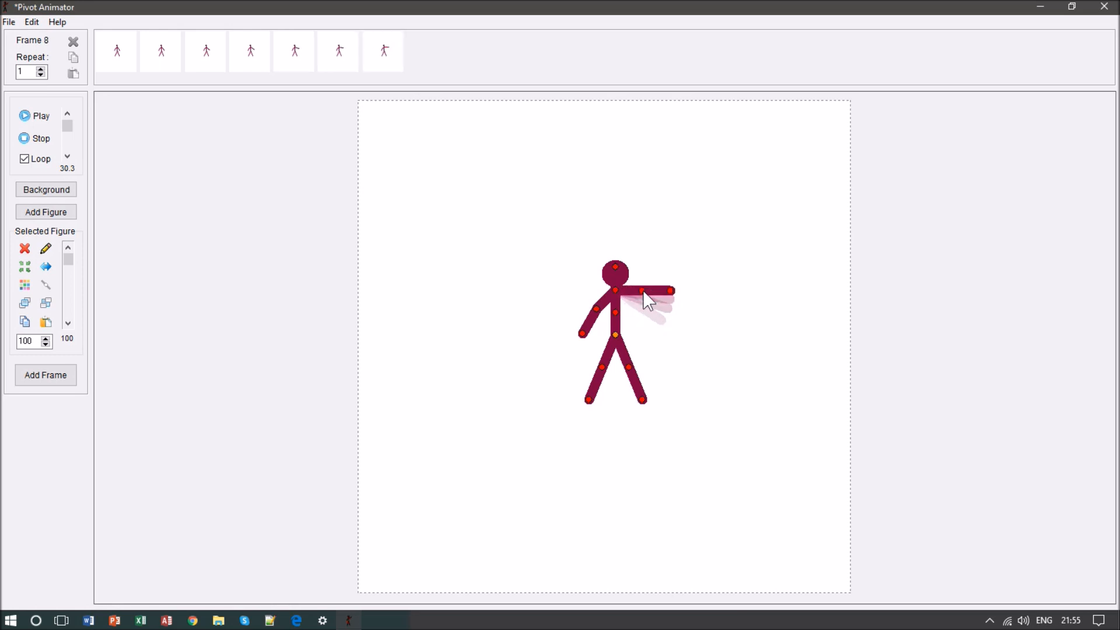
key(a)
- Lower the raised arm gradually from horizontal to a downward slant, adding the poses as frames 9 to 15
drag(644, 292, 641, 319)
key(a)
key(a)
key(a)
key(a)
key(a)
key(a)
key(a)
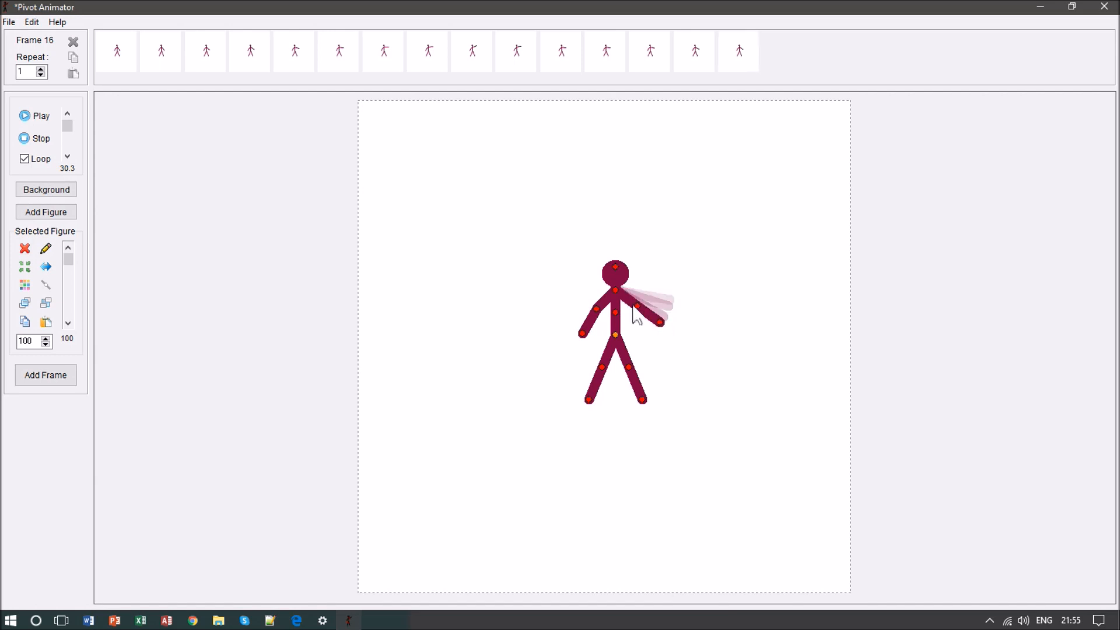
- Bring the arm back down to its starting position beside the body, adding frames 16 and 17
drag(639, 305, 651, 337)
key(space)
key(space)
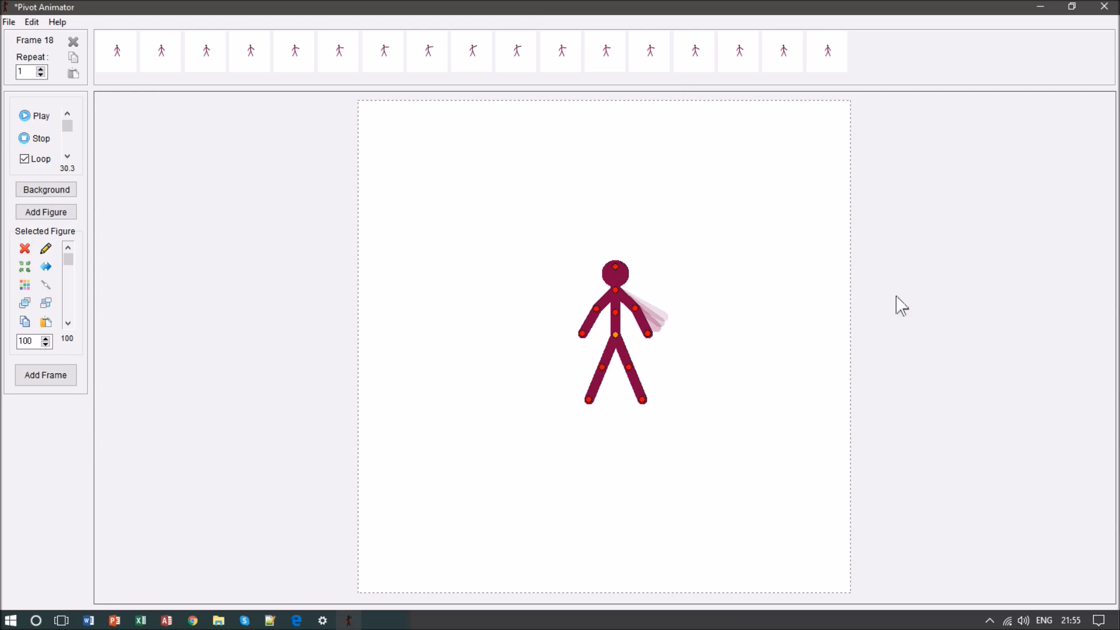
- Turn off looping and play the arm-raising animation
click(24, 160)
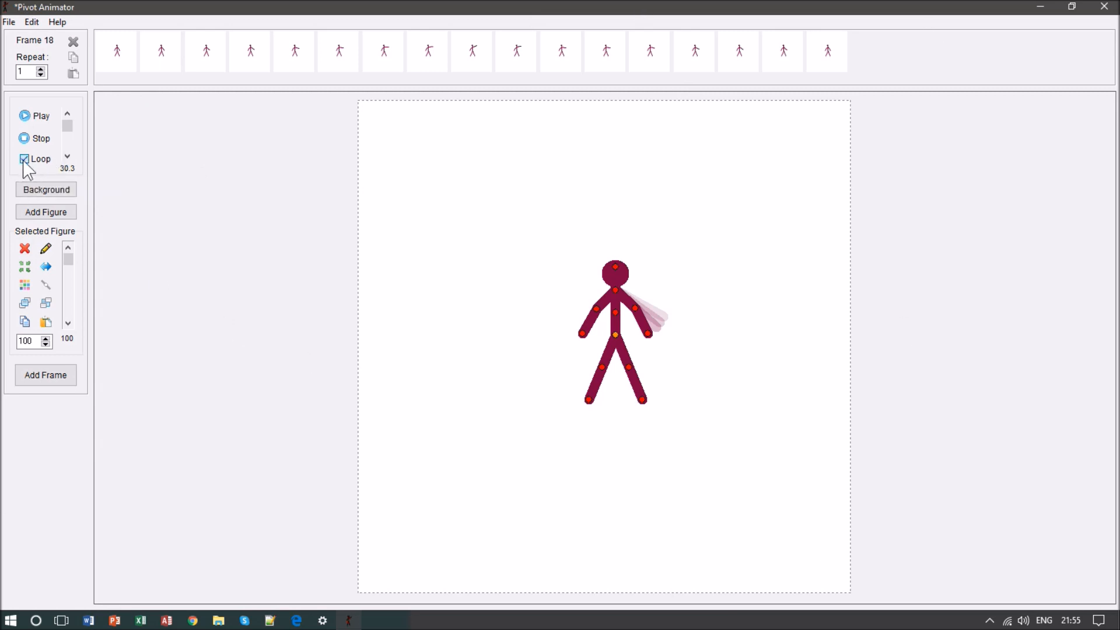
click(28, 115)
click(27, 118)
- Open the figure in the Stick Figure Builder, maximize the builder, and move the figure to the middle of the drawing area
click(46, 250)
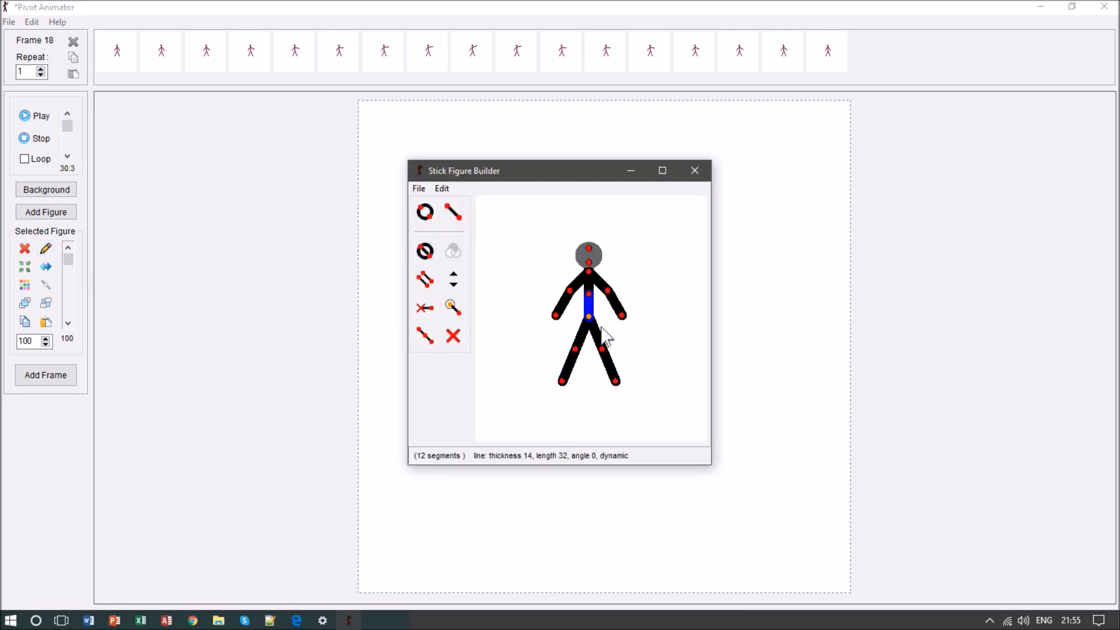
click(665, 178)
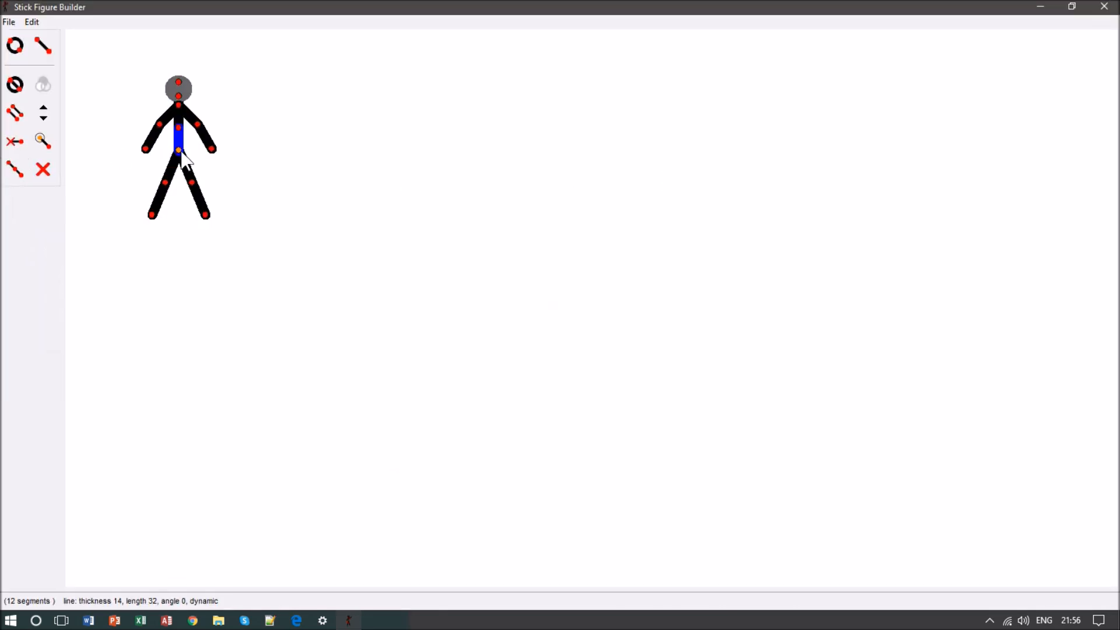
drag(183, 154, 583, 272)
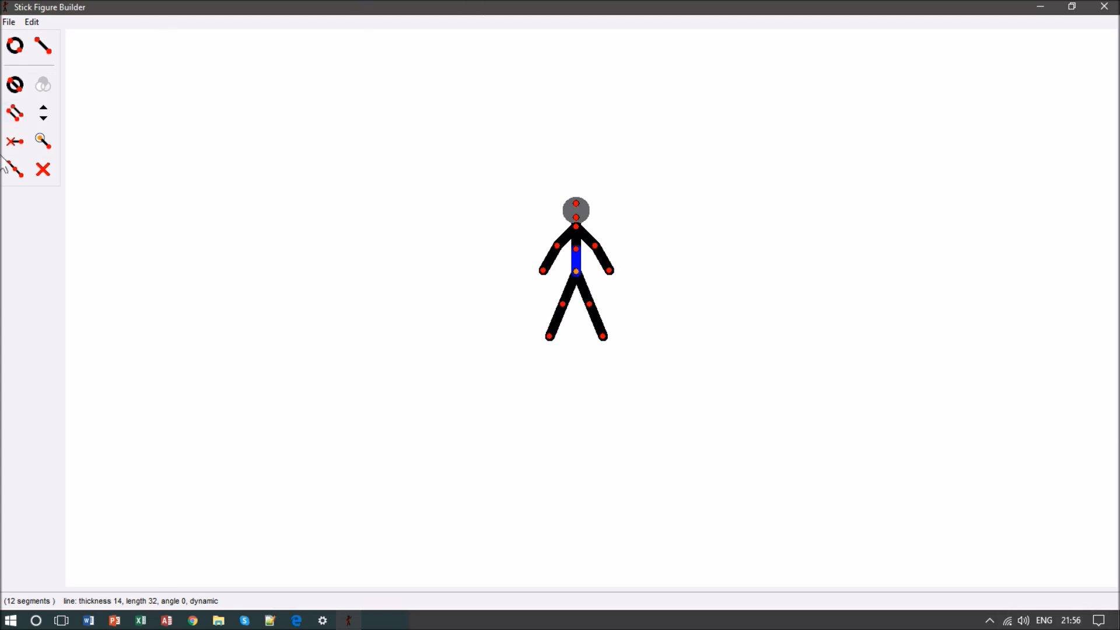
- Attach a circle segment about 14 long to the handle at the top of the head and change its fill to clear
click(45, 52)
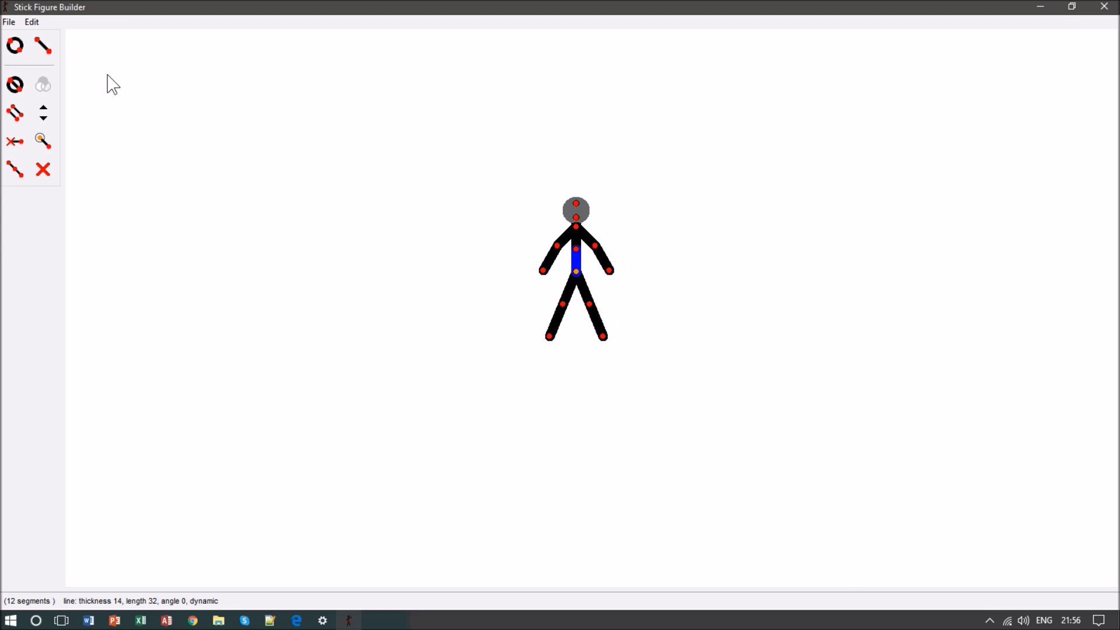
click(16, 58)
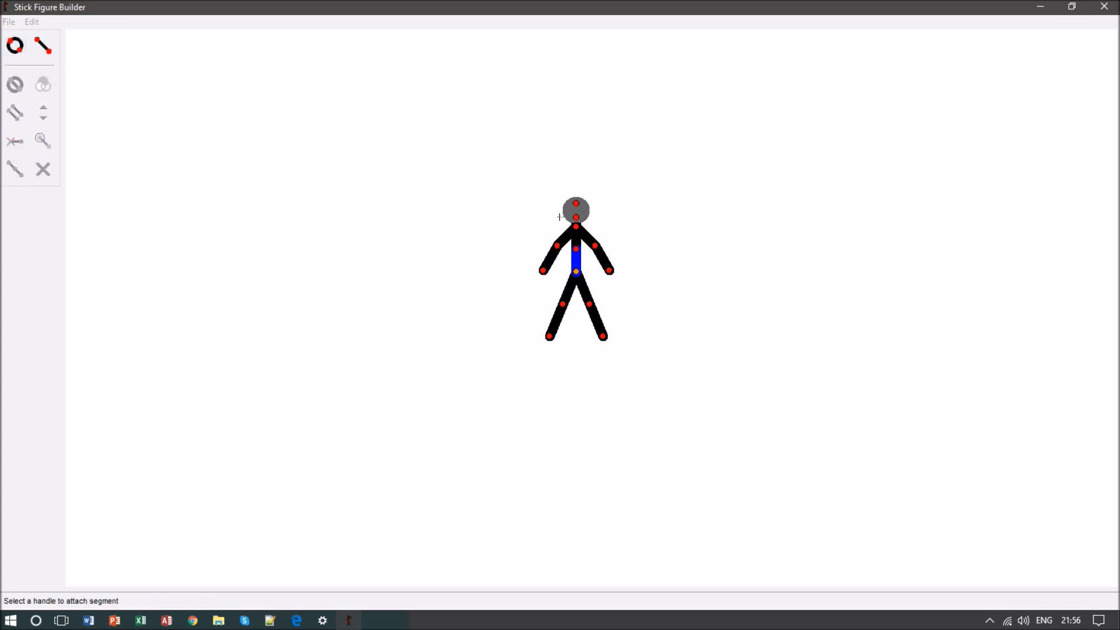
click(576, 203)
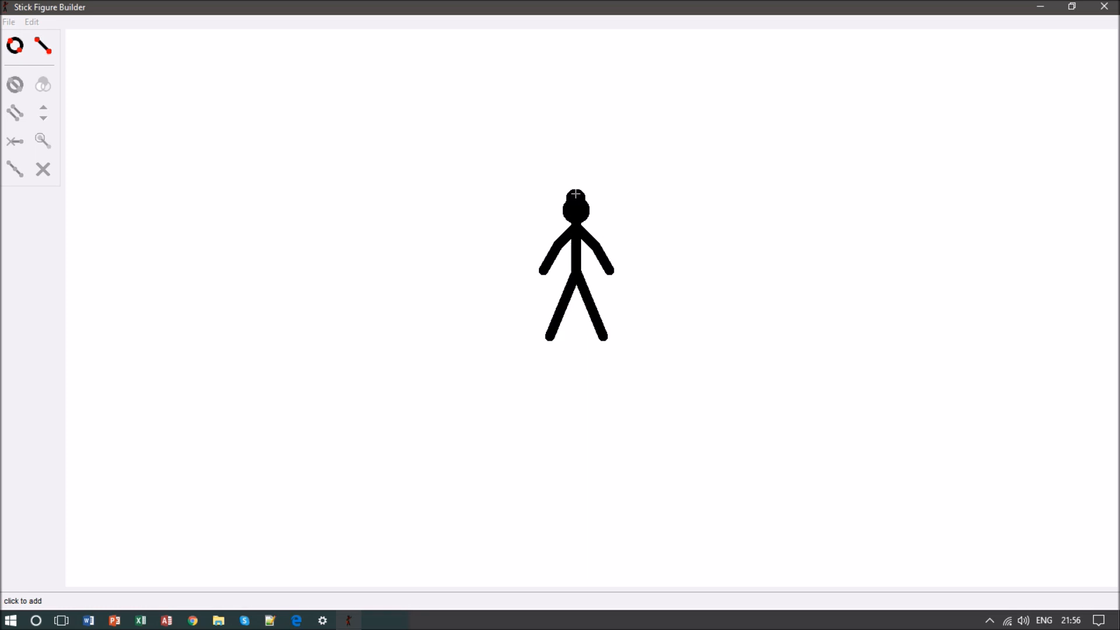
click(576, 194)
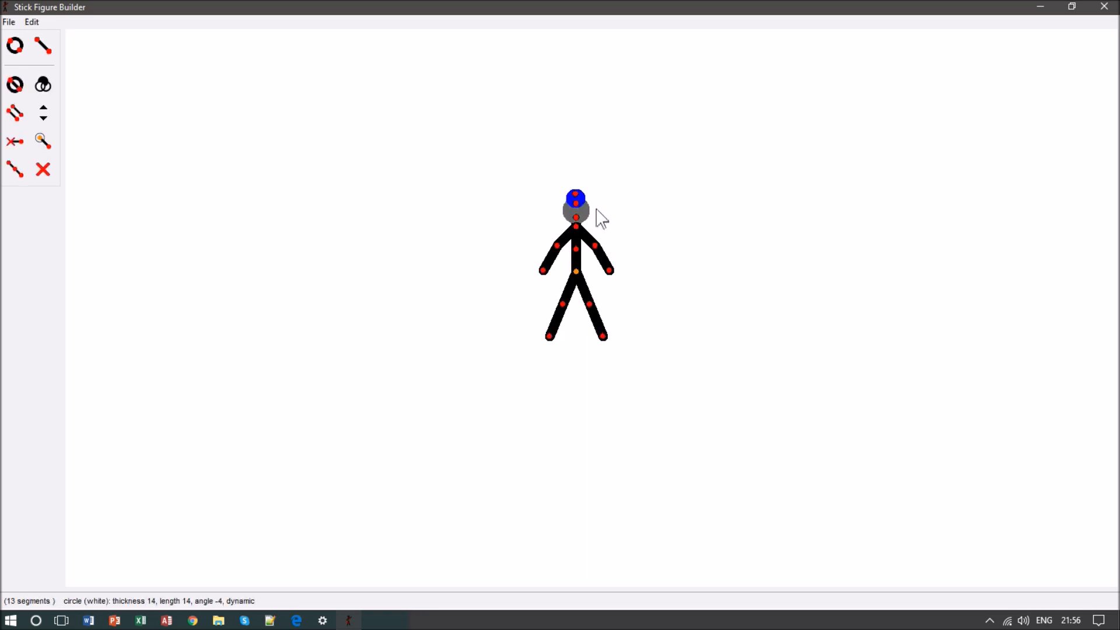
click(49, 87)
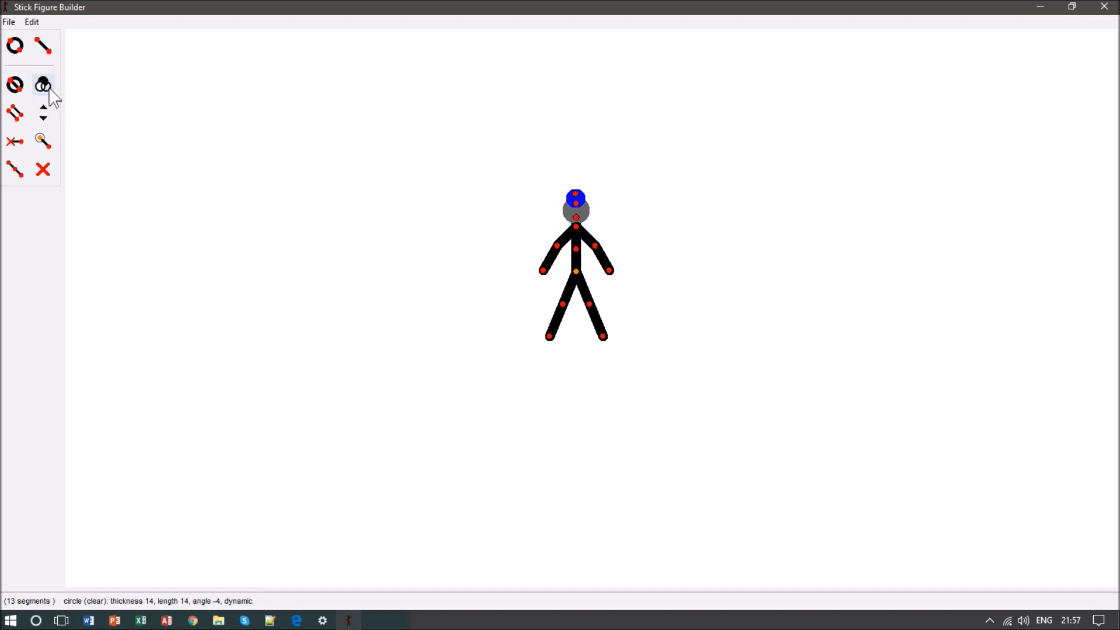
- Attach a circle about 89 long to the right-side hand, swing it across the body, and rotate it back outward
click(4, 25)
click(16, 46)
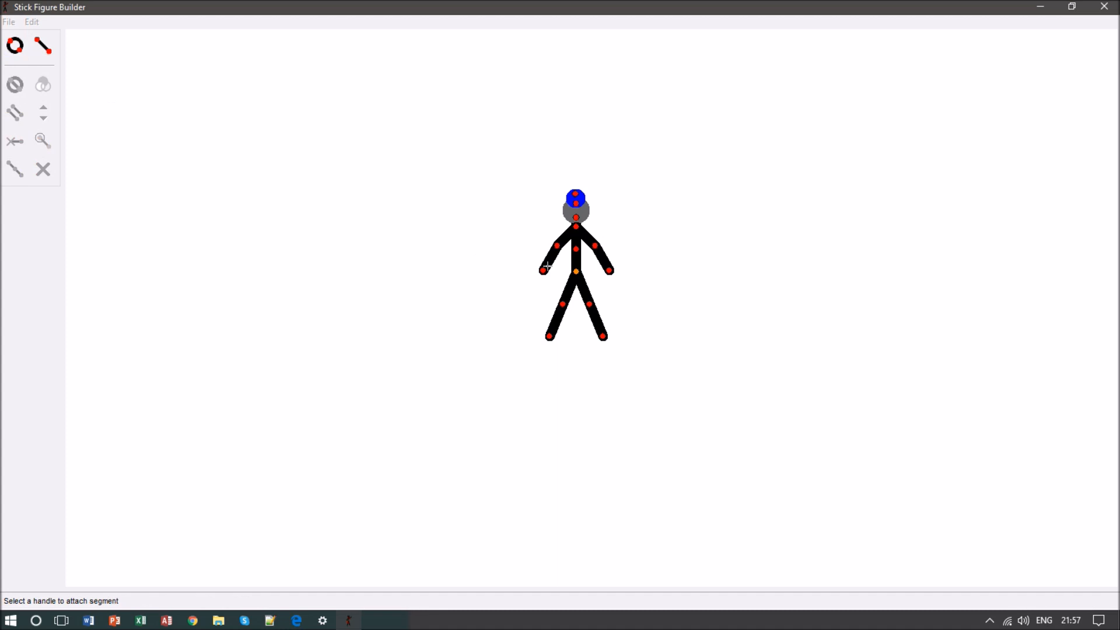
click(610, 270)
click(657, 310)
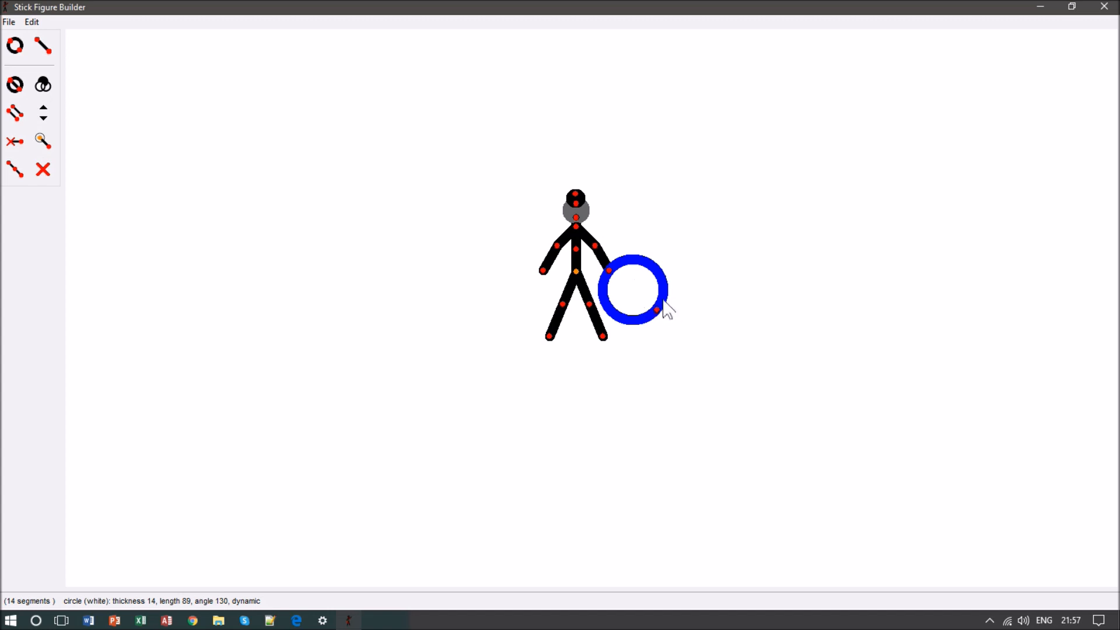
drag(657, 312, 487, 310)
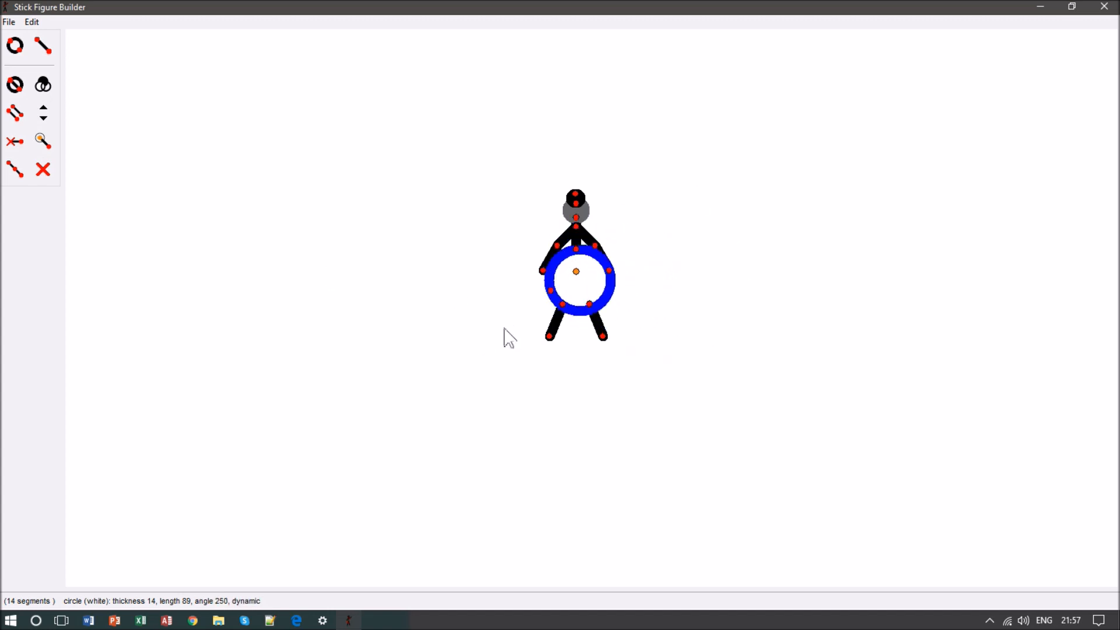
drag(550, 291, 675, 329)
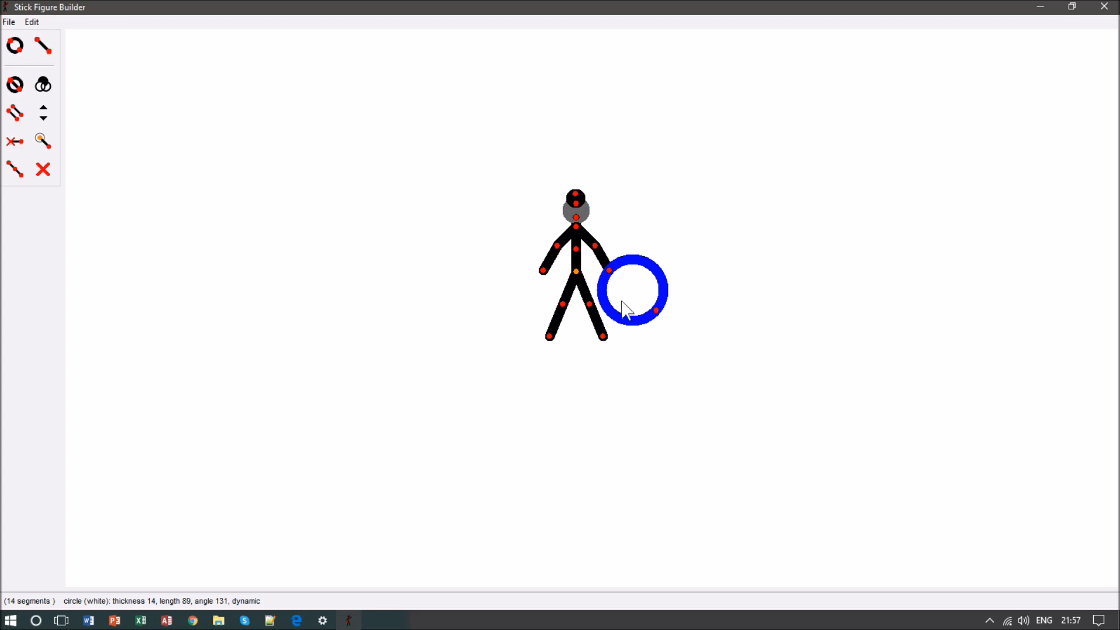
- Change the large circle at the hand to filled, and delete it from the figure
click(44, 91)
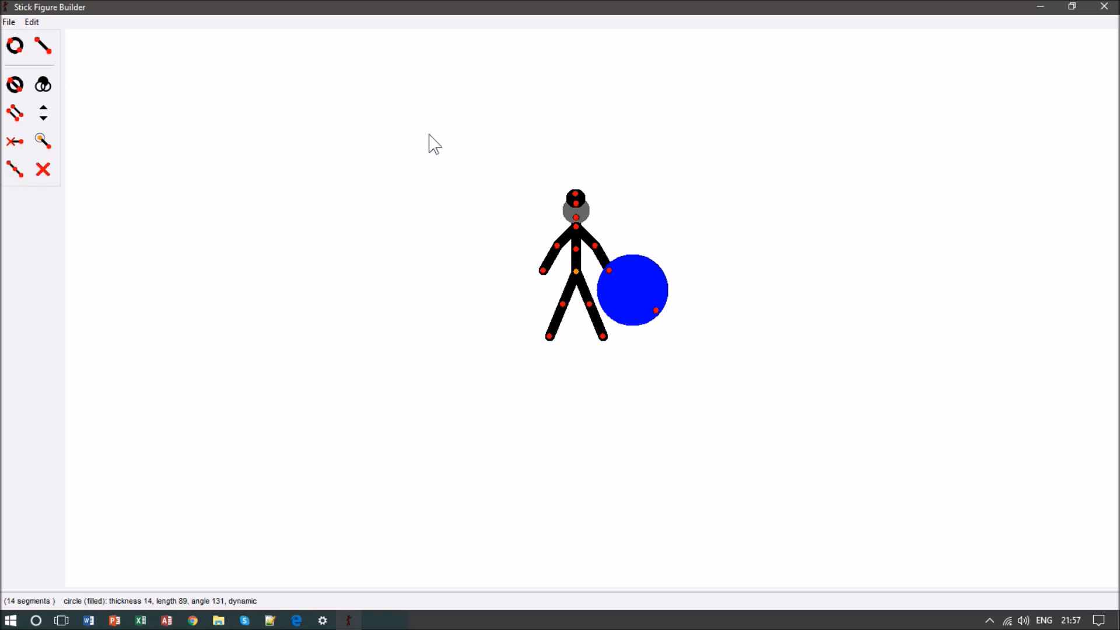
click(49, 171)
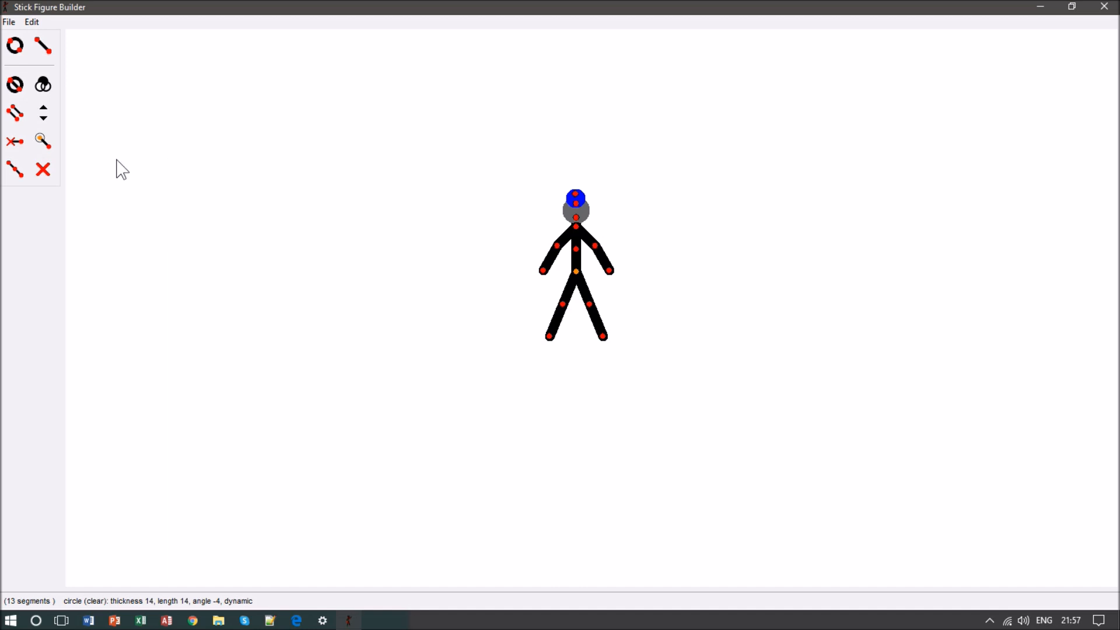
- Attach a short line segment pointing straight down from the right-side hand
click(42, 51)
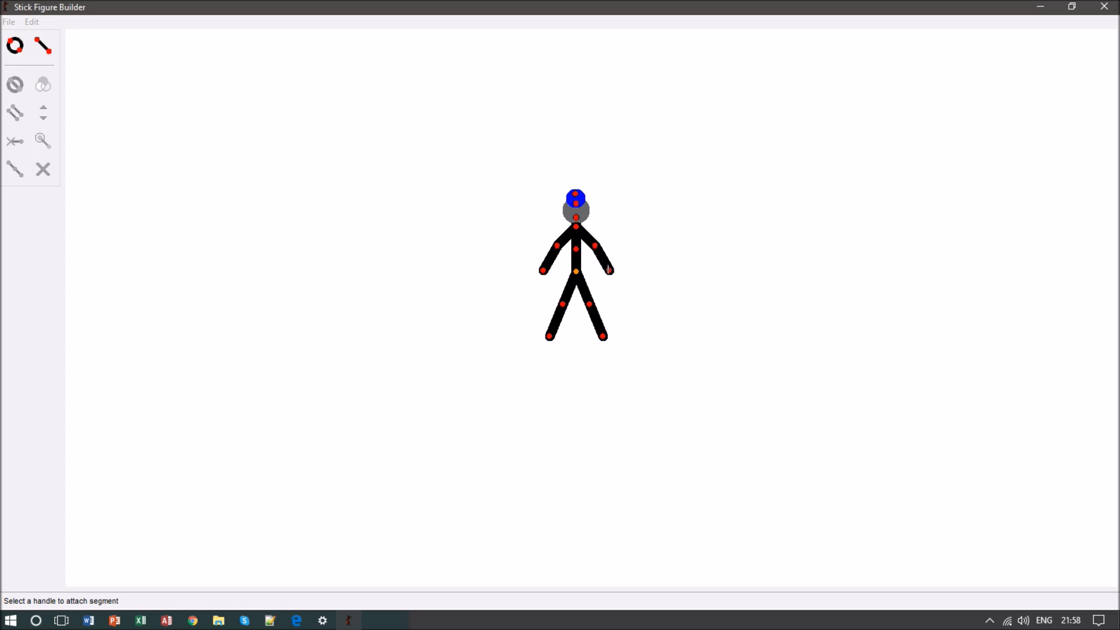
click(609, 269)
click(609, 281)
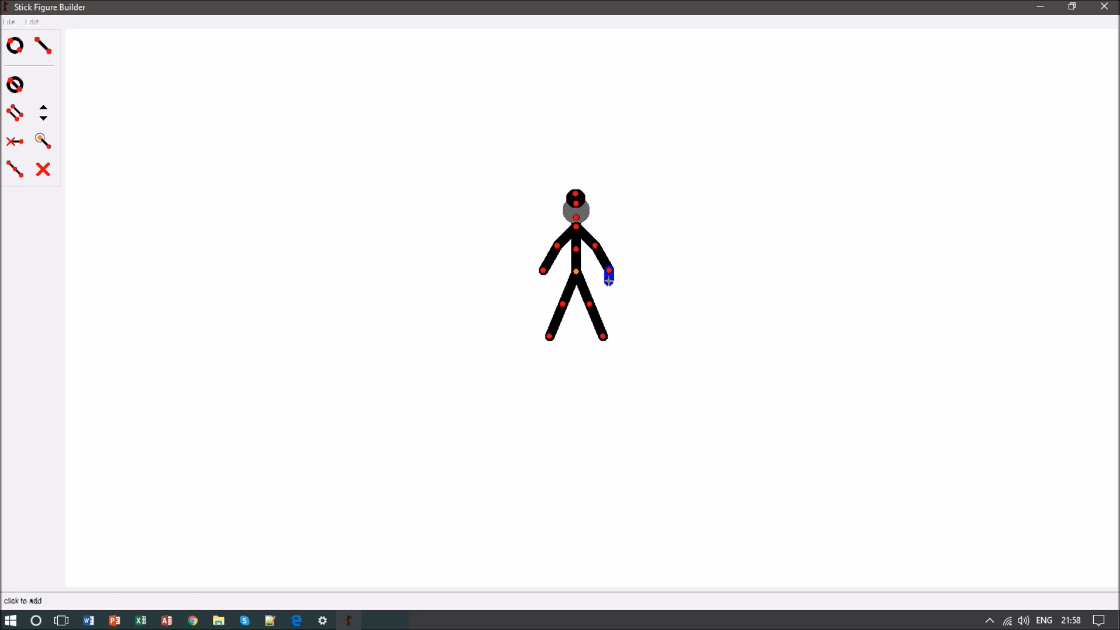
- Attach two more short finger lines to the right-side hand, one slanting down and outward and one pointing straight outward
key(l)
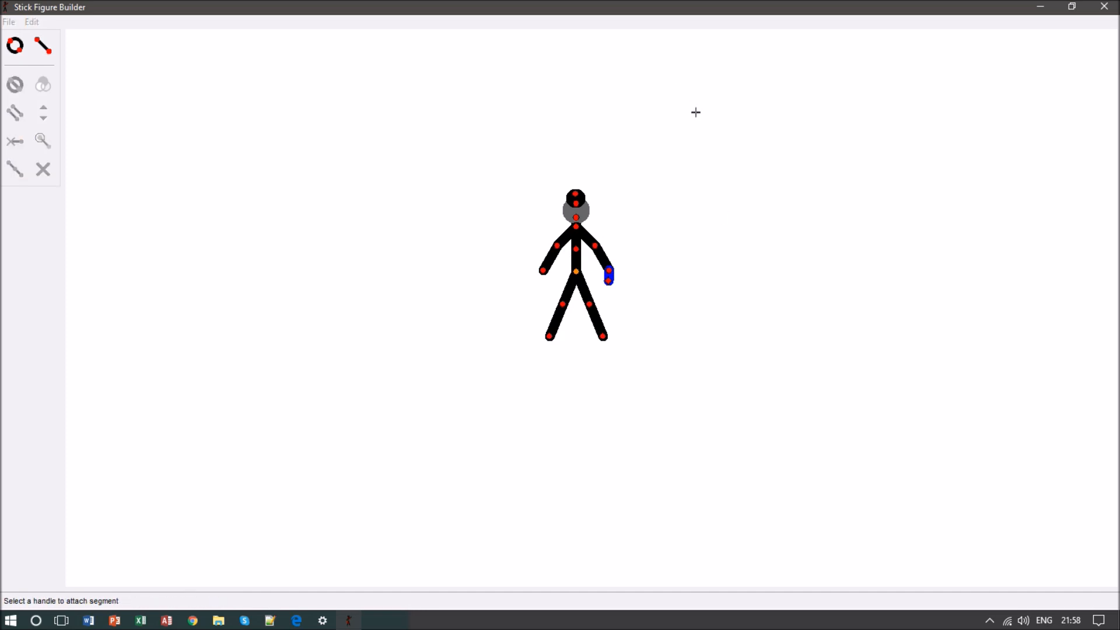
click(609, 269)
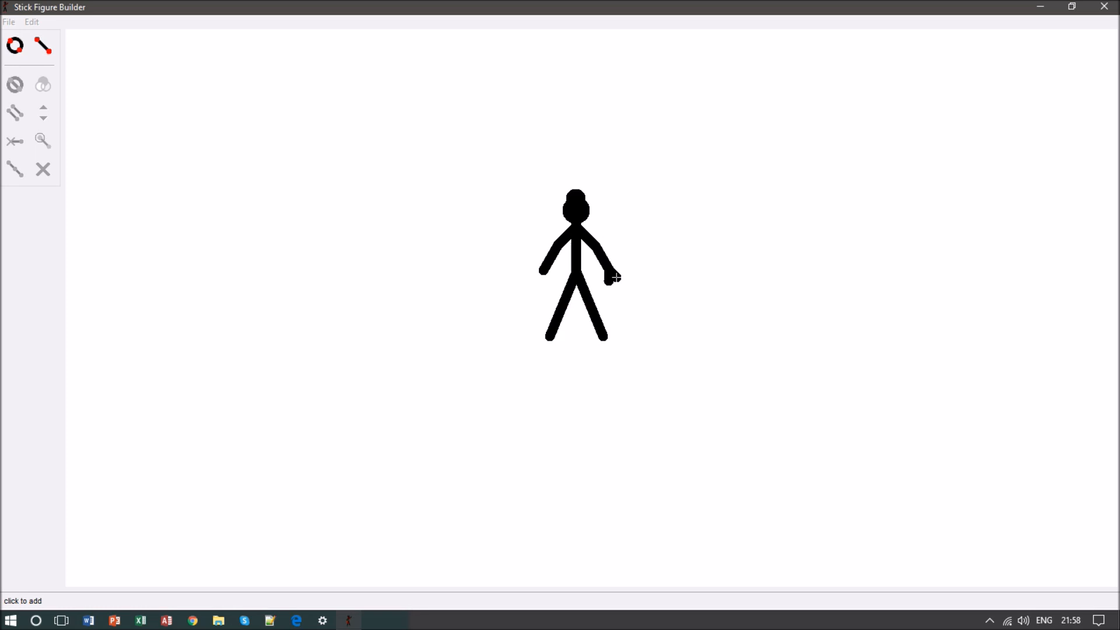
click(616, 278)
key(l)
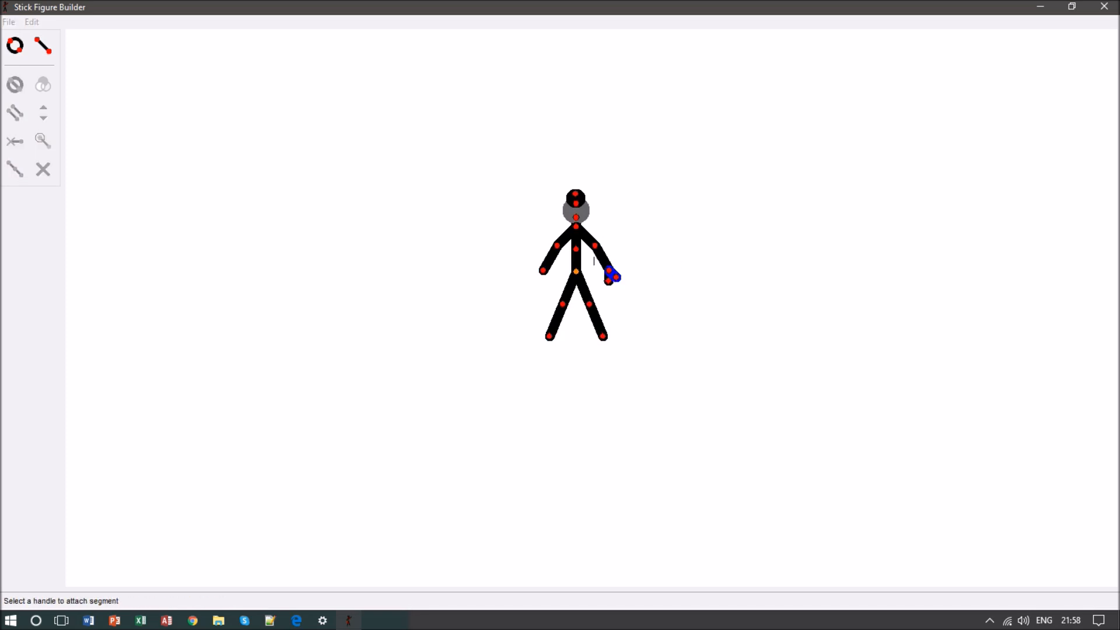
click(609, 269)
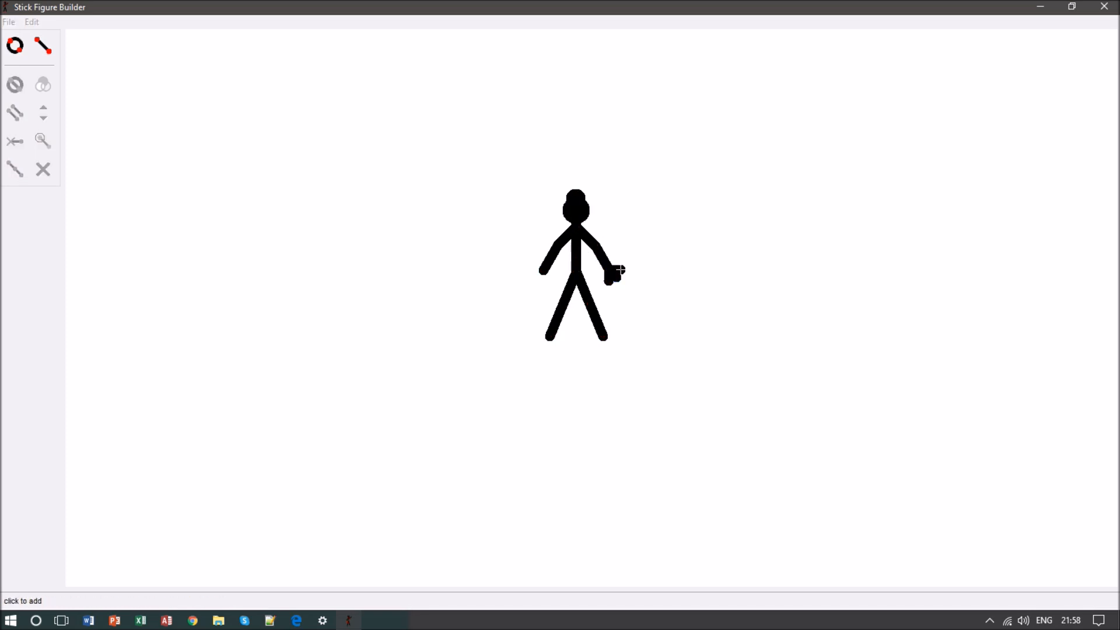
click(620, 270)
- Attach three short finger lines to the left-side hand, pointing straight down, diagonally down and outward, and straight outward
key(l)
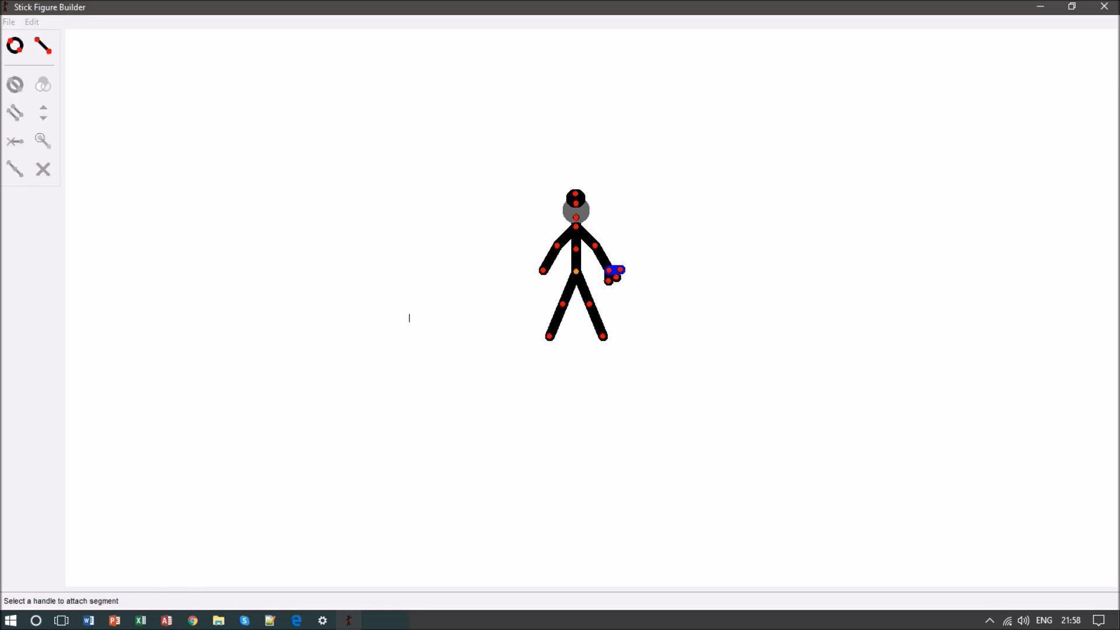
click(543, 271)
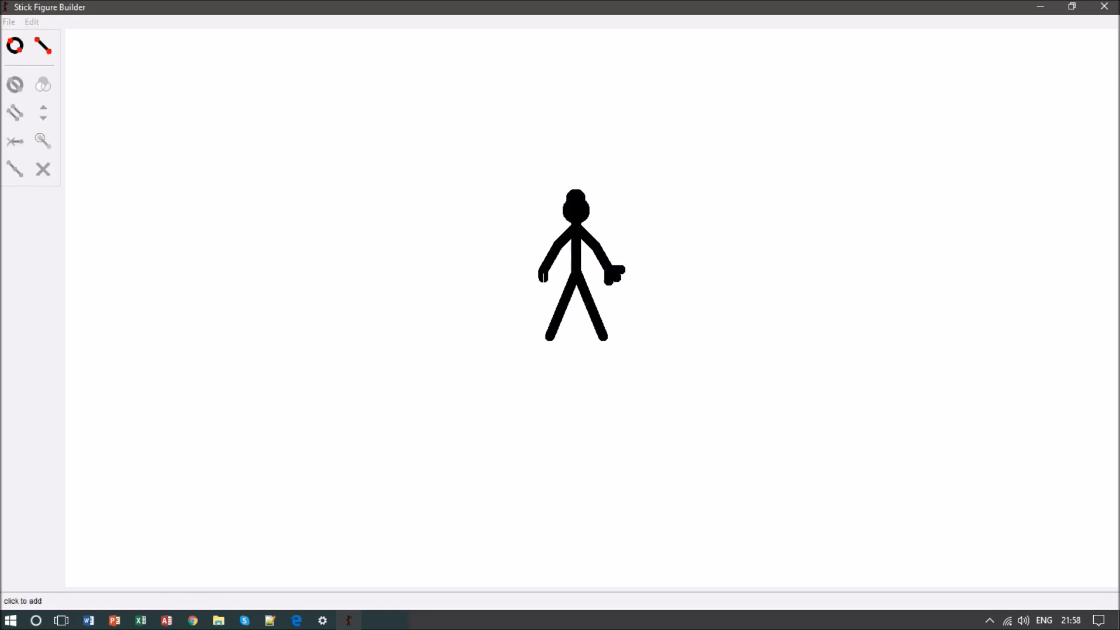
click(544, 281)
key(l)
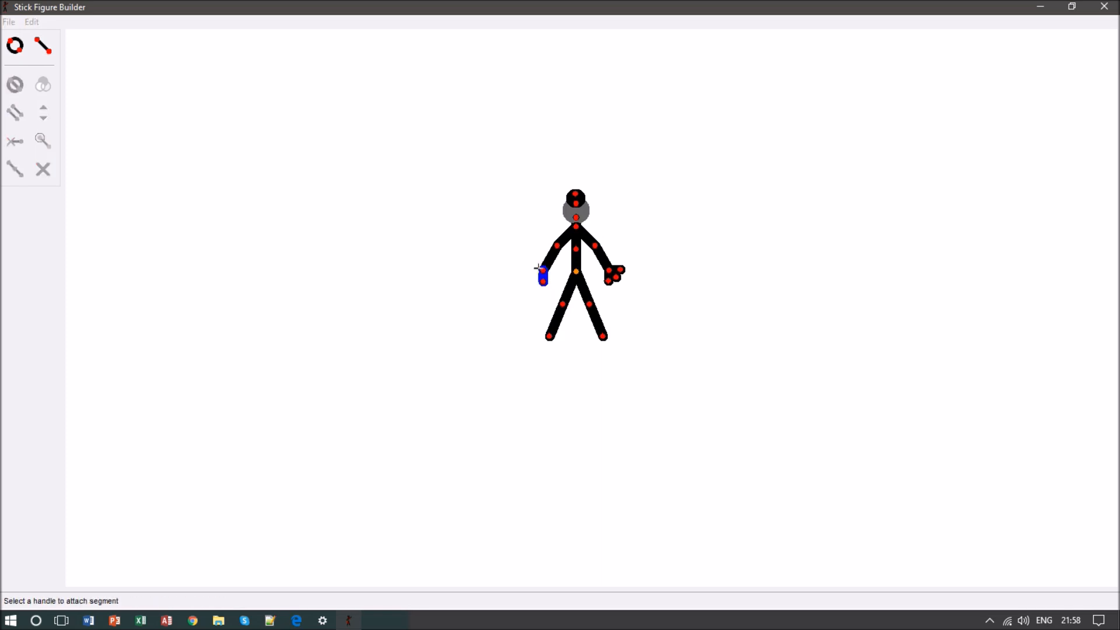
click(543, 269)
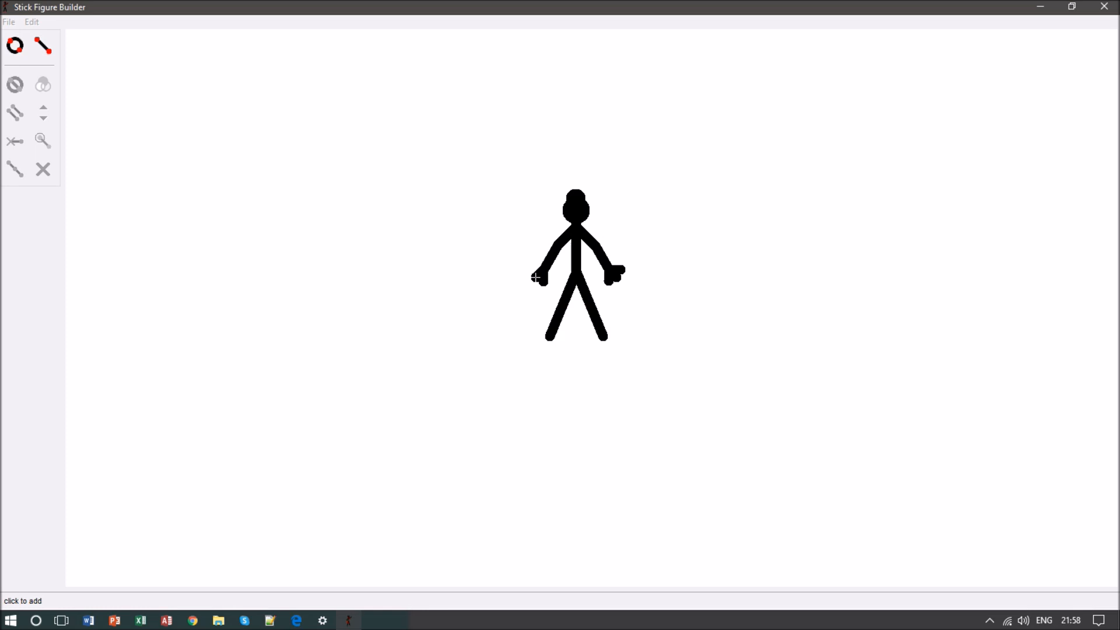
click(535, 277)
key(l)
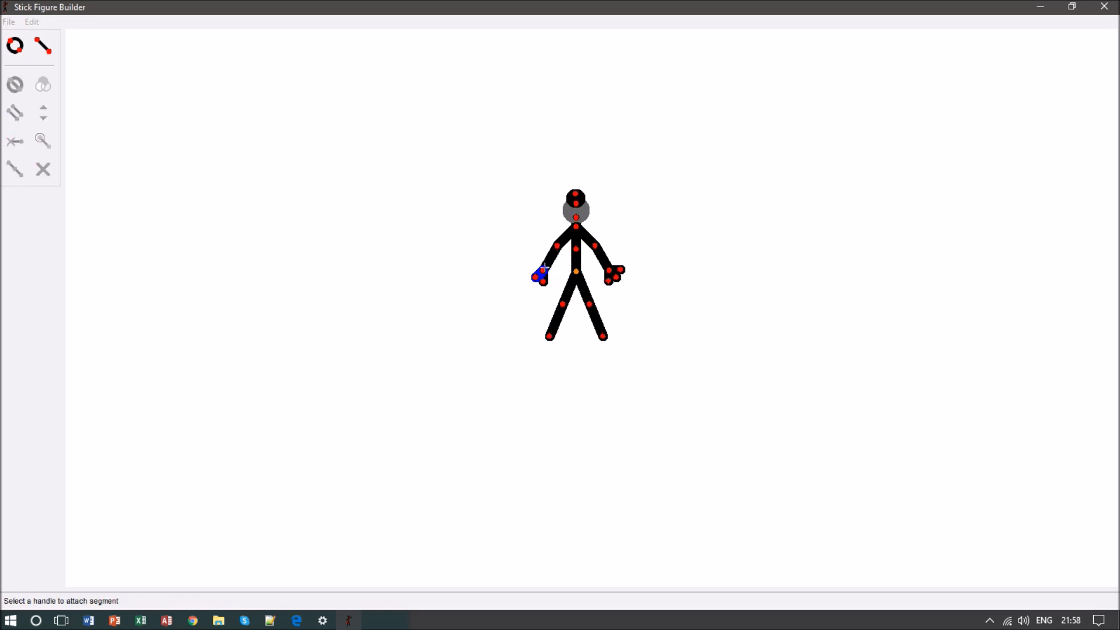
click(538, 270)
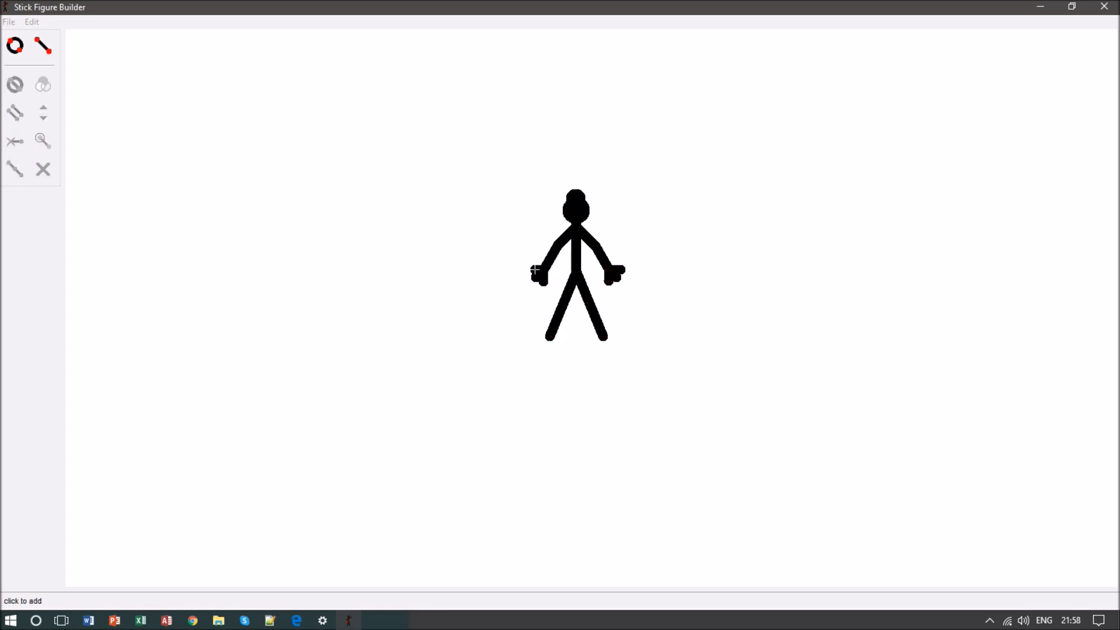
click(535, 270)
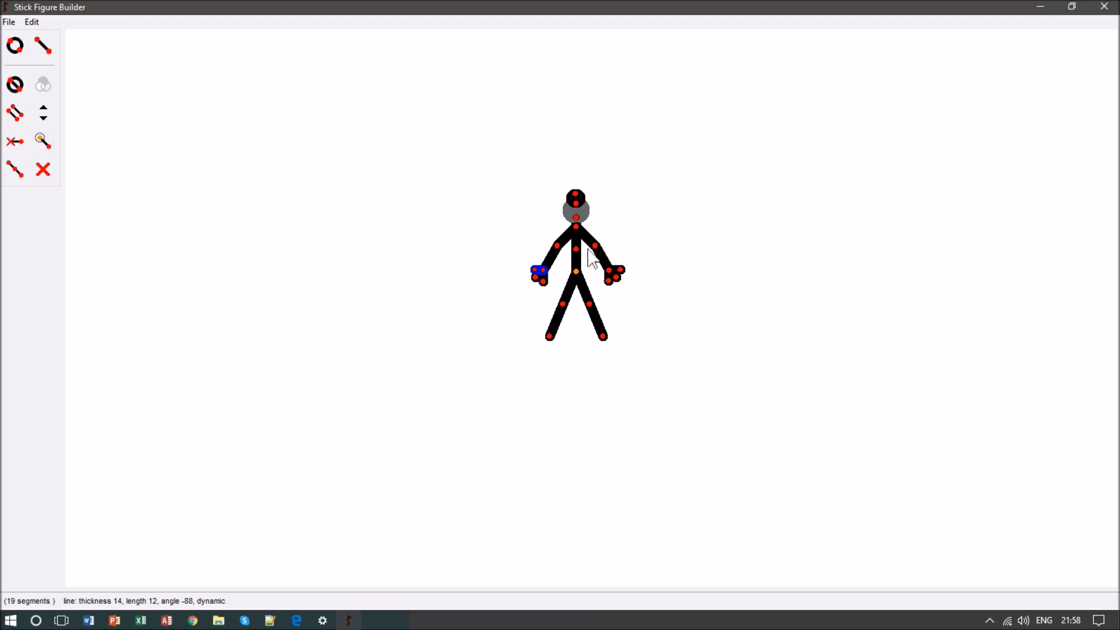
- Duplicate the lower torso segment, attach the copy to the topmost head handle, and stand it straight up
drag(578, 255, 581, 253)
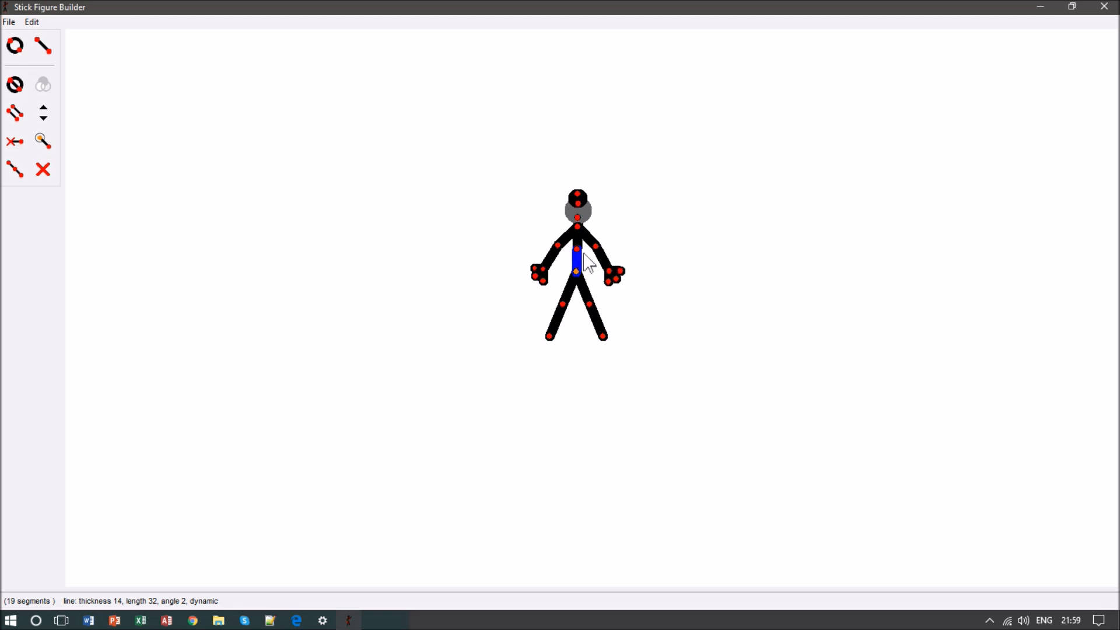
click(16, 113)
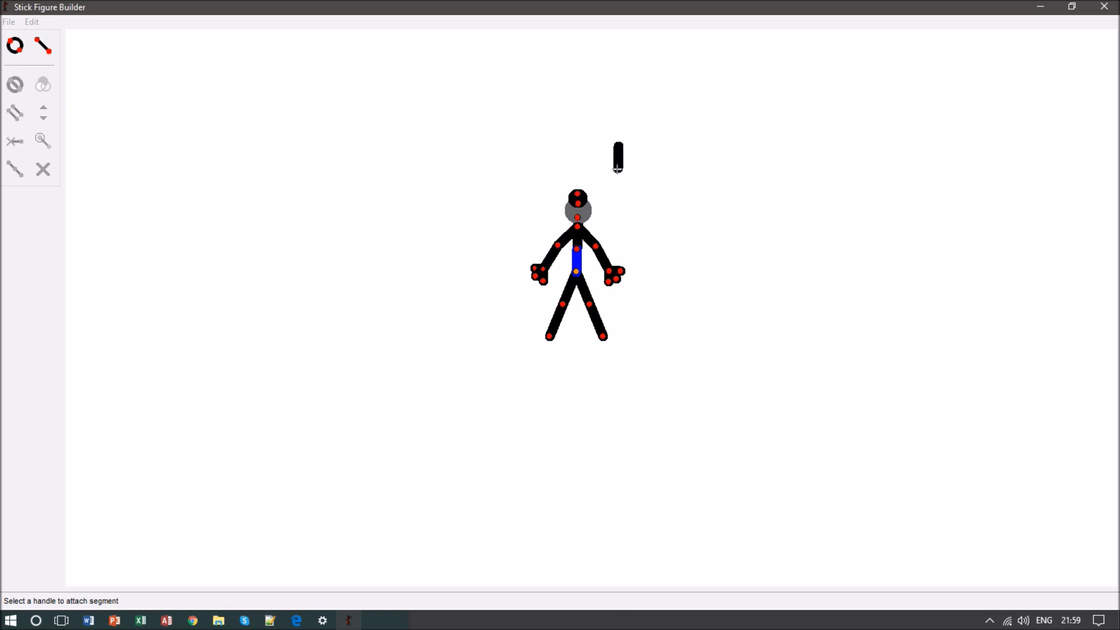
click(577, 193)
click(578, 180)
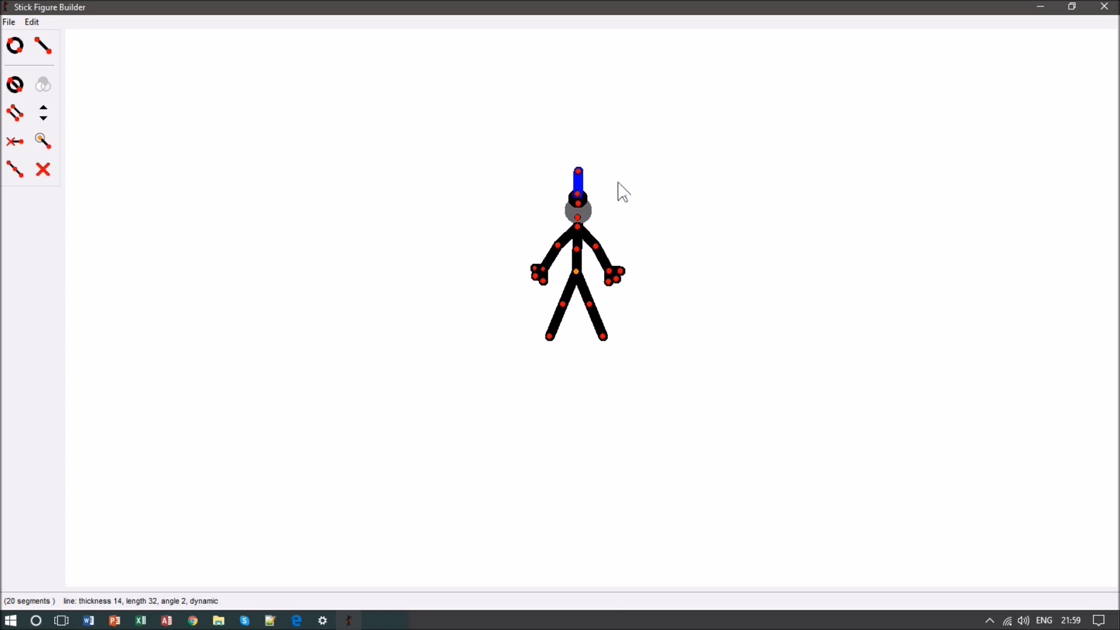
mouse_move(586, 178)
mouse_down()
mouse_move(560, 175)
mouse_move(579, 168)
mouse_up()
- Split the lower torso segment repeatedly until it consists of four segments about 8 long each
click(579, 254)
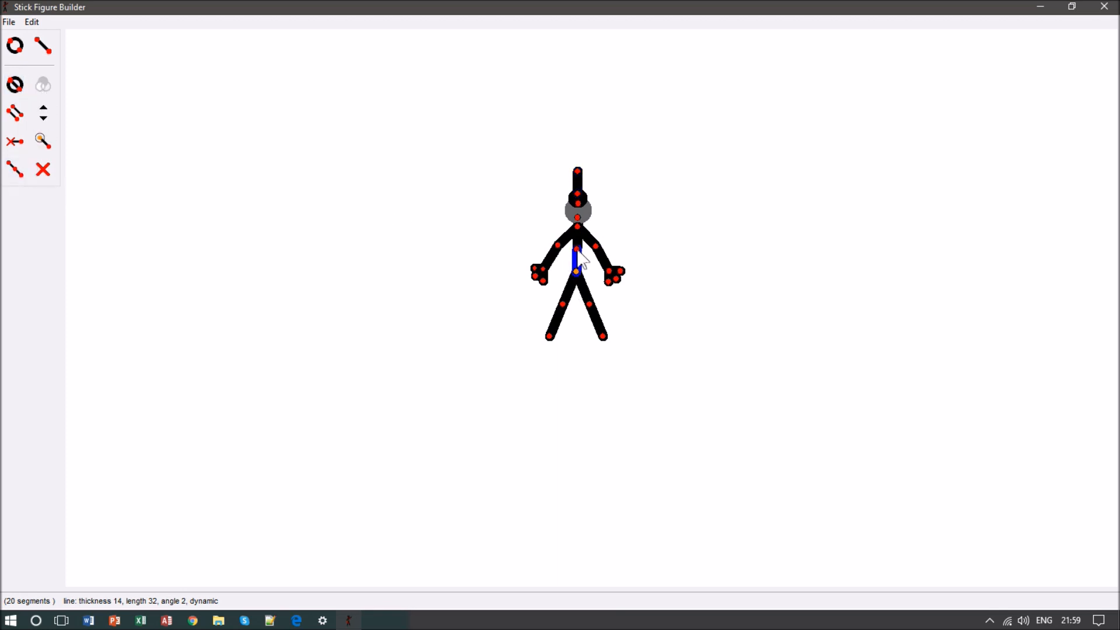
click(14, 171)
click(21, 178)
click(580, 256)
click(16, 173)
- Bend the torso sideways at its new split handles, and undo the bends
drag(578, 251, 572, 253)
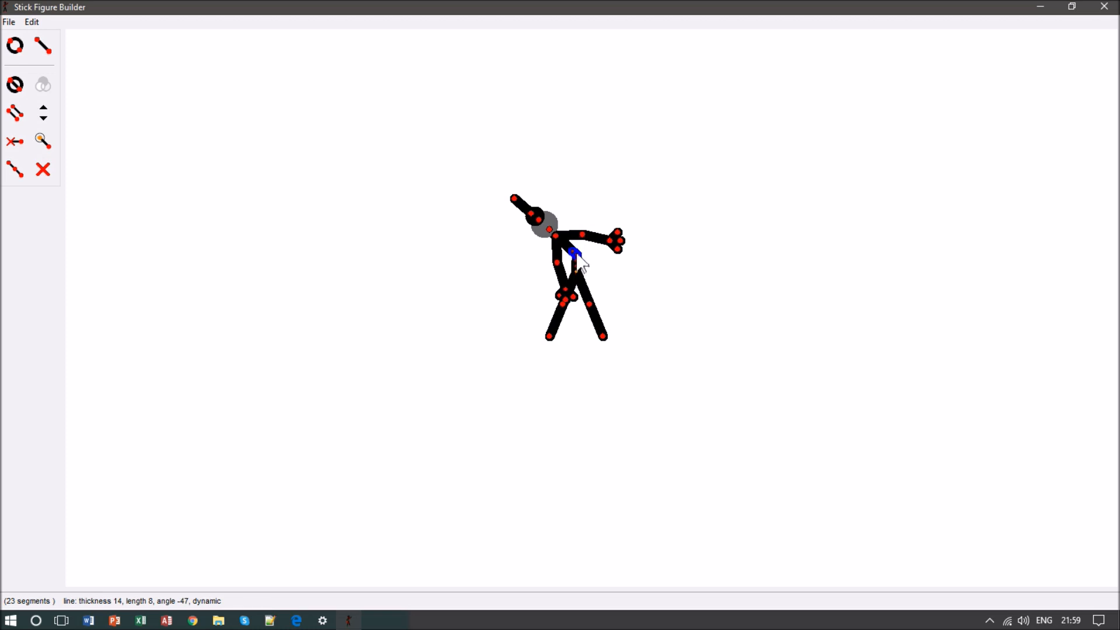
drag(582, 261, 584, 257)
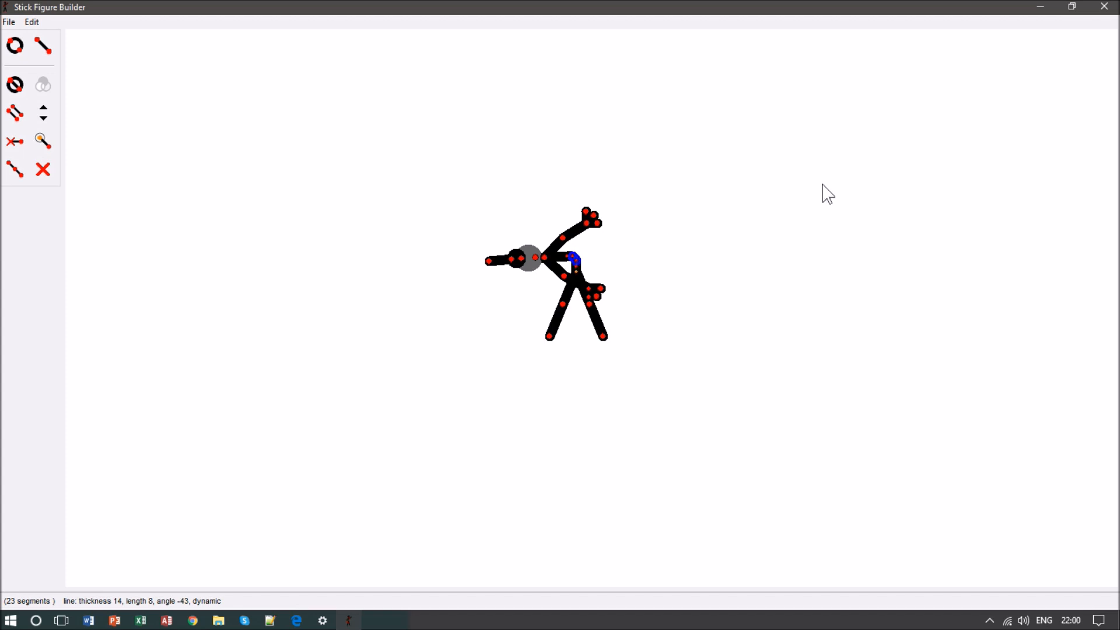
key(ctrl+z)
key(ctrl+z)
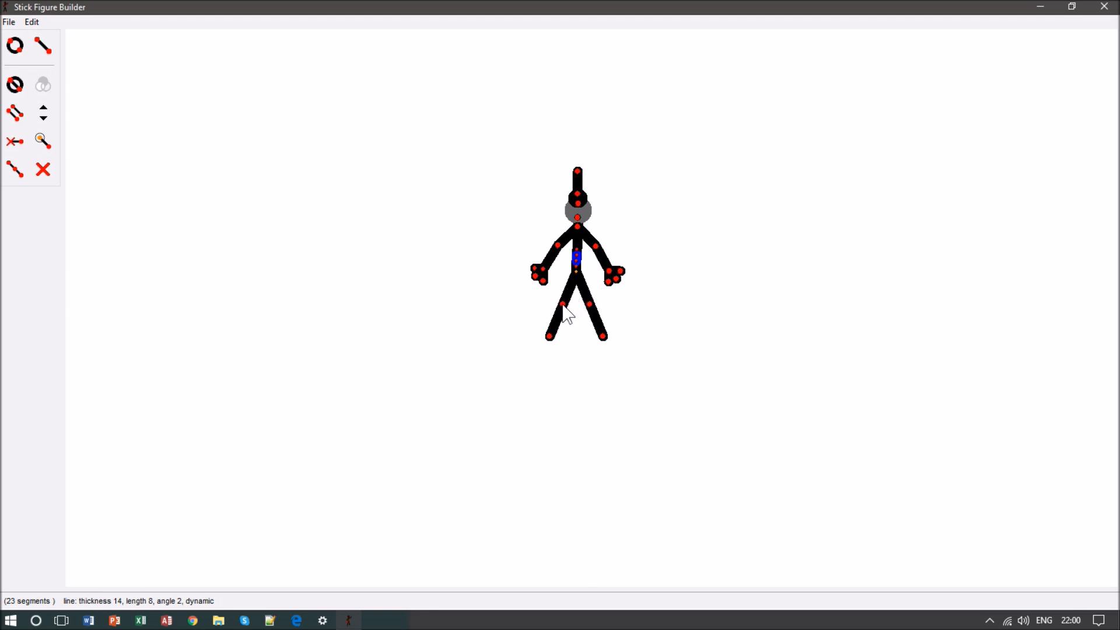
- Change the right-side lower leg segment to a circle, and change it back to a line
click(550, 339)
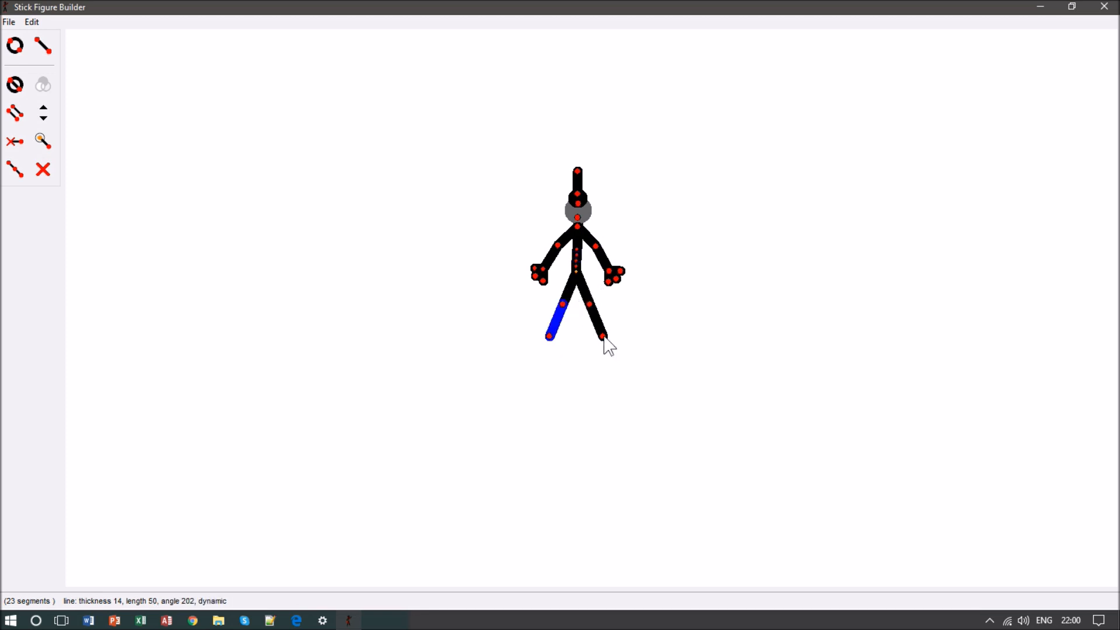
click(605, 340)
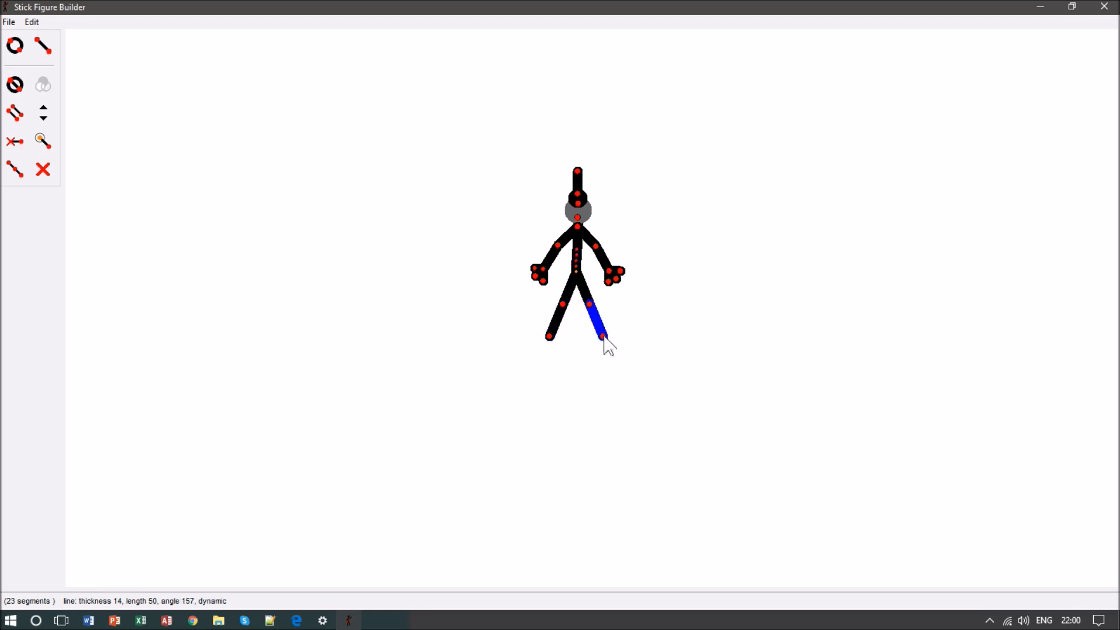
click(17, 92)
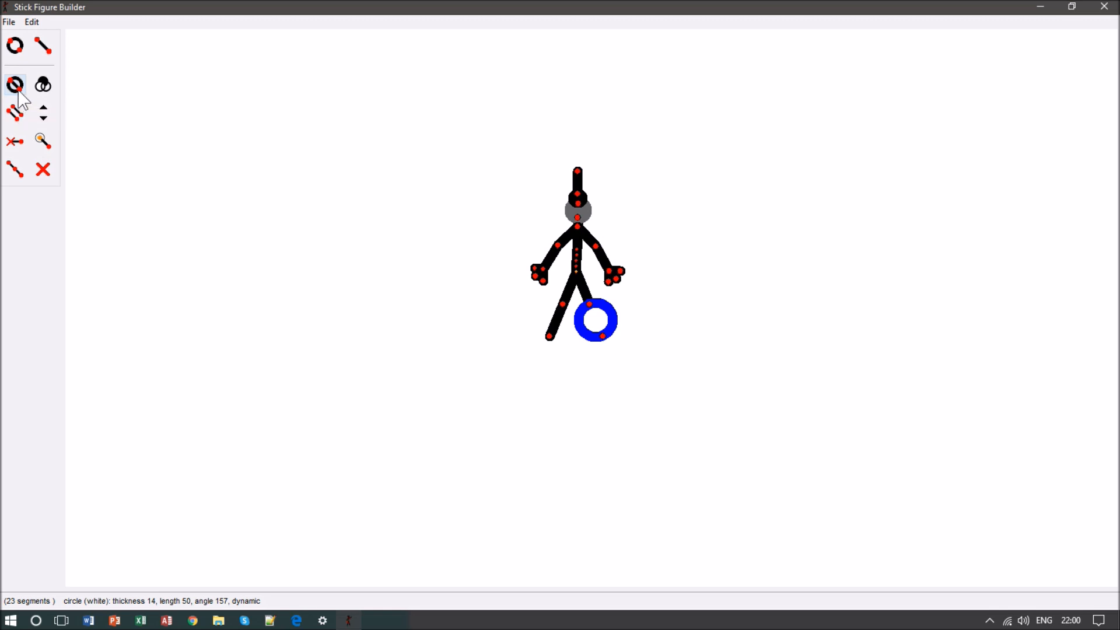
click(18, 92)
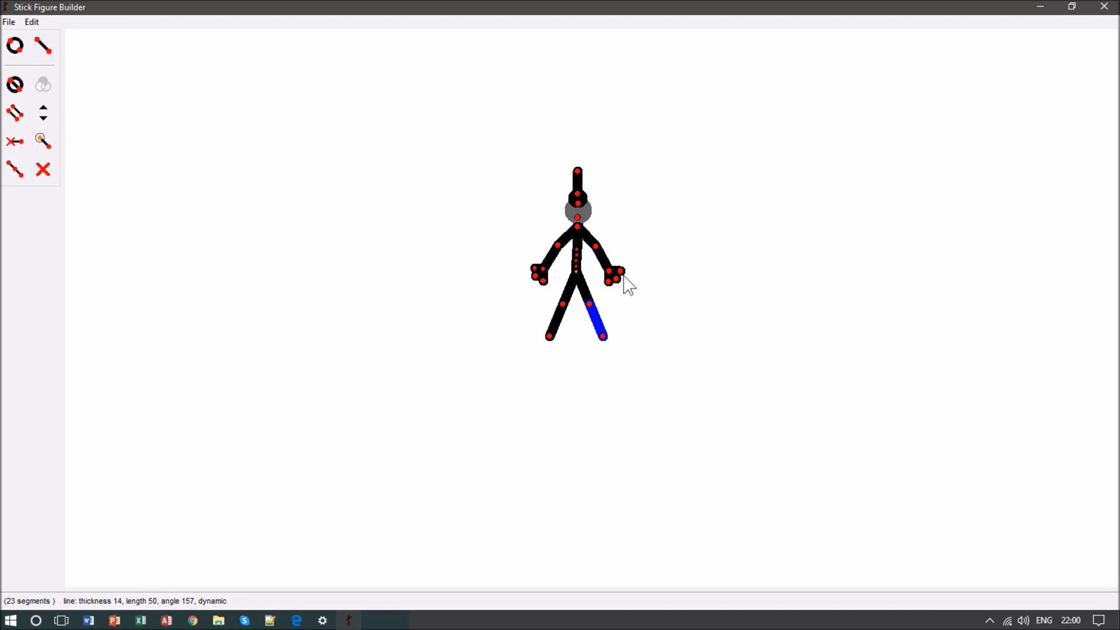
- Increase the thickness of both upper leg segments to 18
click(588, 292)
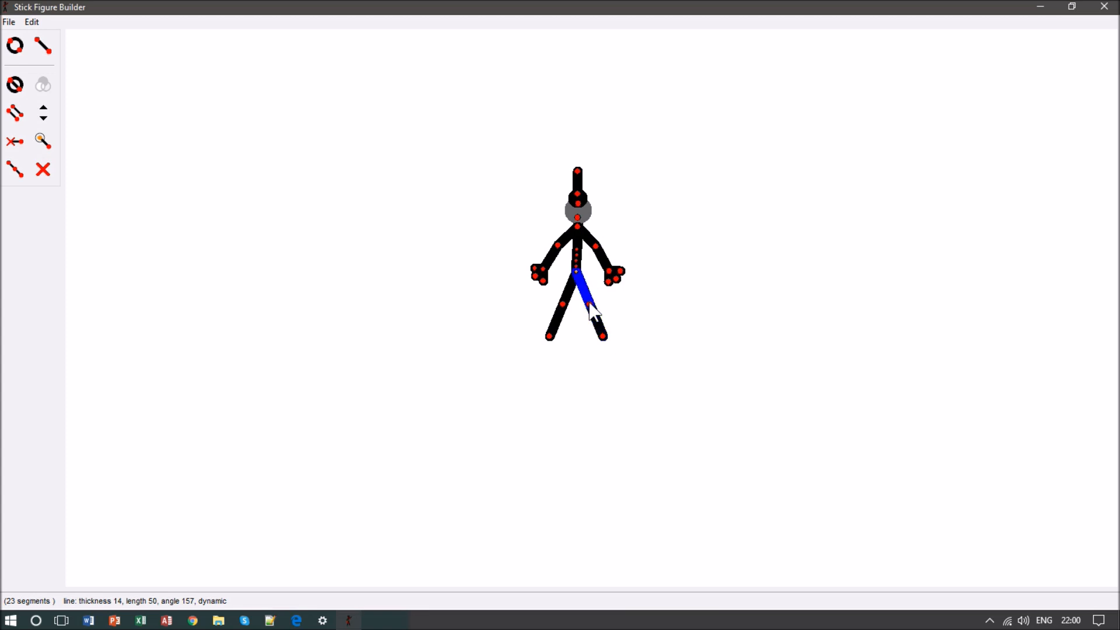
click(42, 110)
click(565, 307)
click(49, 112)
click(48, 111)
click(47, 112)
click(46, 111)
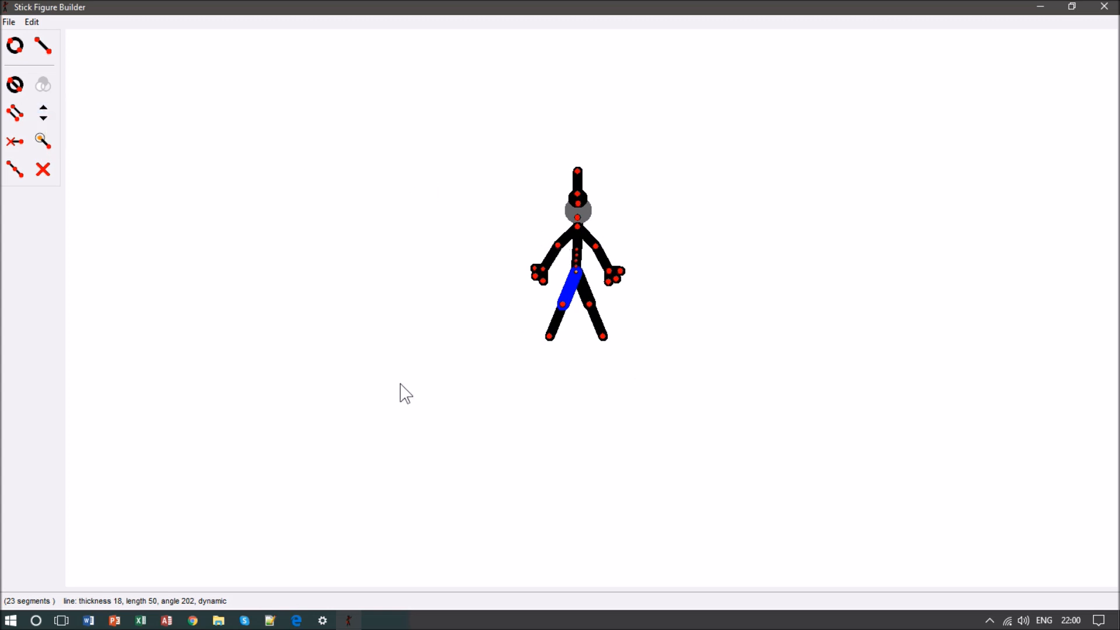
- Reduce the thickness of the right-side upper leg segment to 17
click(42, 141)
click(591, 312)
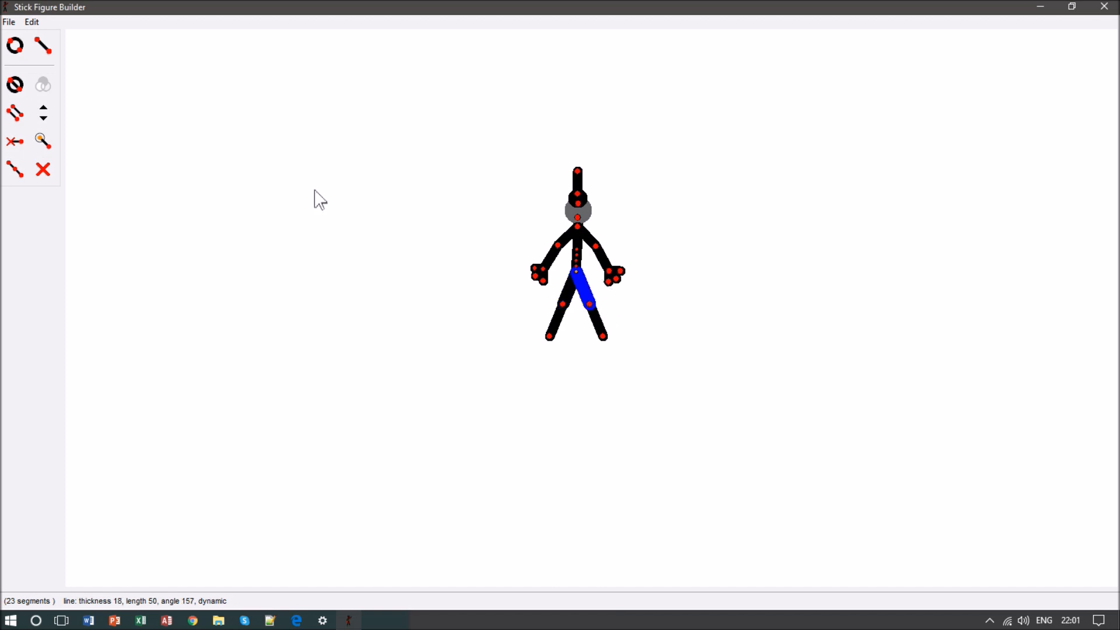
click(43, 120)
- Change the figure's origin from the hip to the shoulder joint, and move the whole figure by it to the left part of the canvas
mouse_move(576, 270)
mouse_down()
mouse_move(609, 242)
mouse_move(544, 280)
mouse_move(582, 273)
mouse_up()
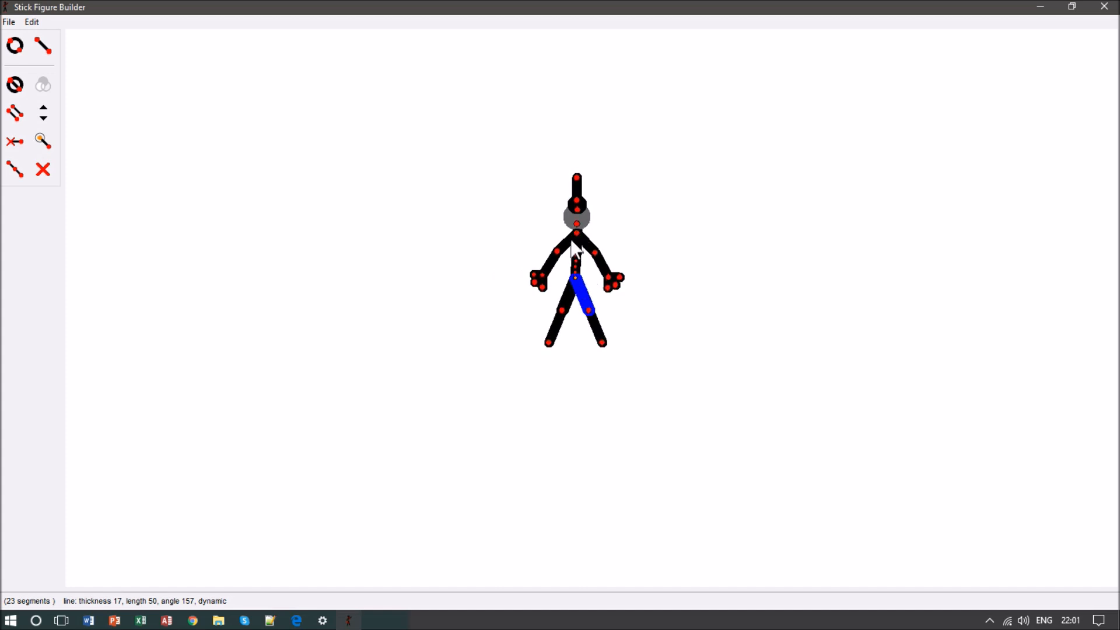
click(582, 248)
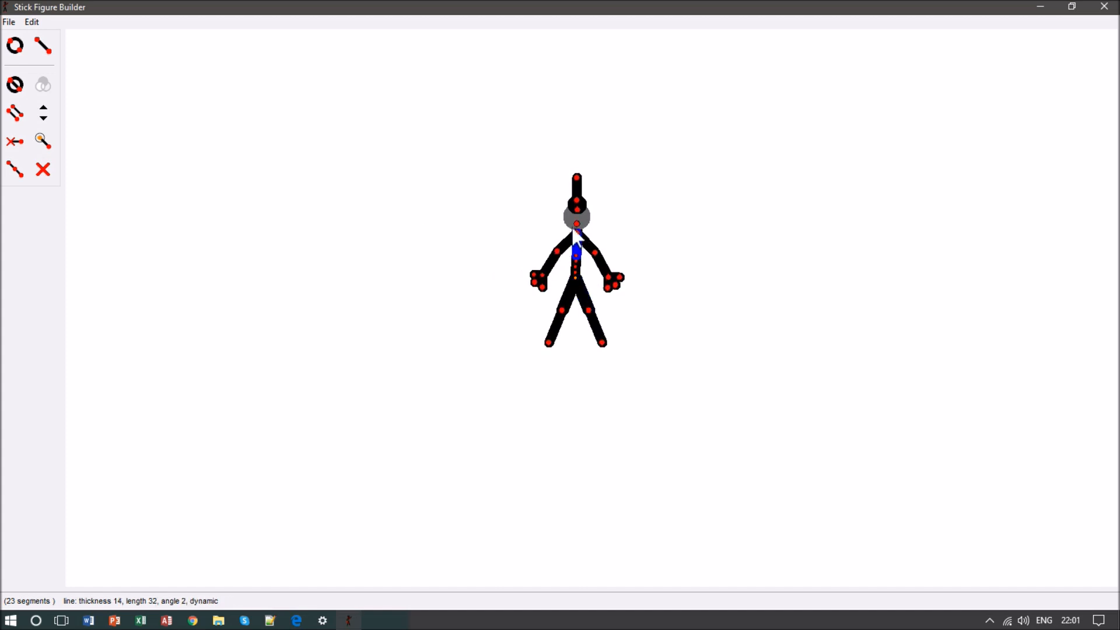
click(48, 145)
drag(578, 235, 638, 208)
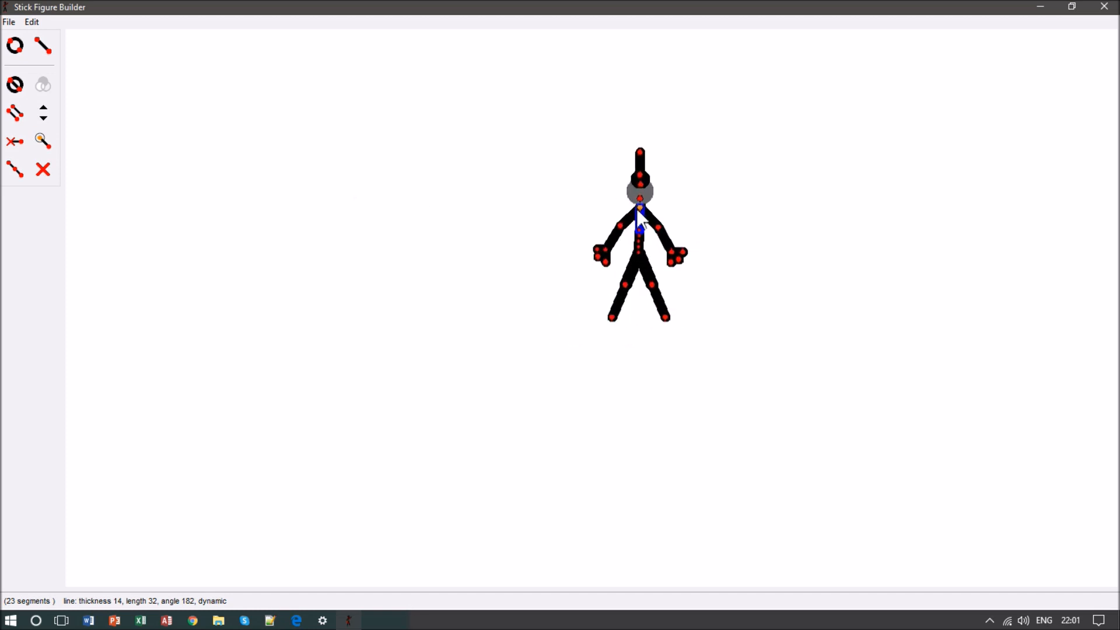
mouse_move(637, 254)
mouse_down()
mouse_move(657, 253)
mouse_move(636, 280)
mouse_move(647, 282)
mouse_move(636, 274)
mouse_up()
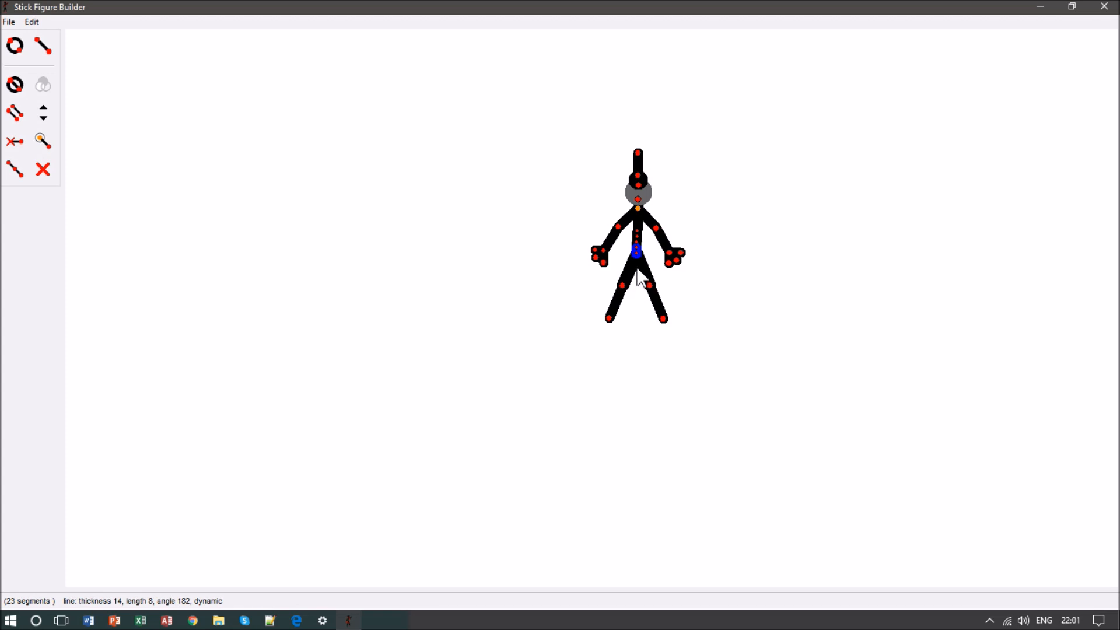
drag(637, 207, 505, 217)
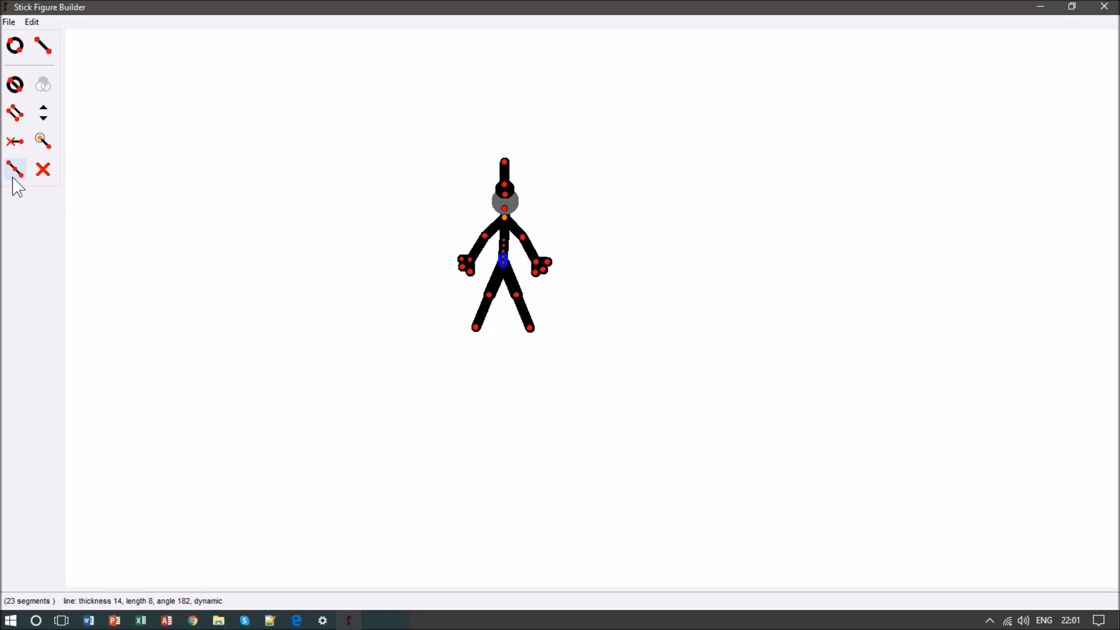
- Make the tall vertical segment on top of the head static, and compare it with the dynamic upper arm segments
drag(509, 171, 506, 163)
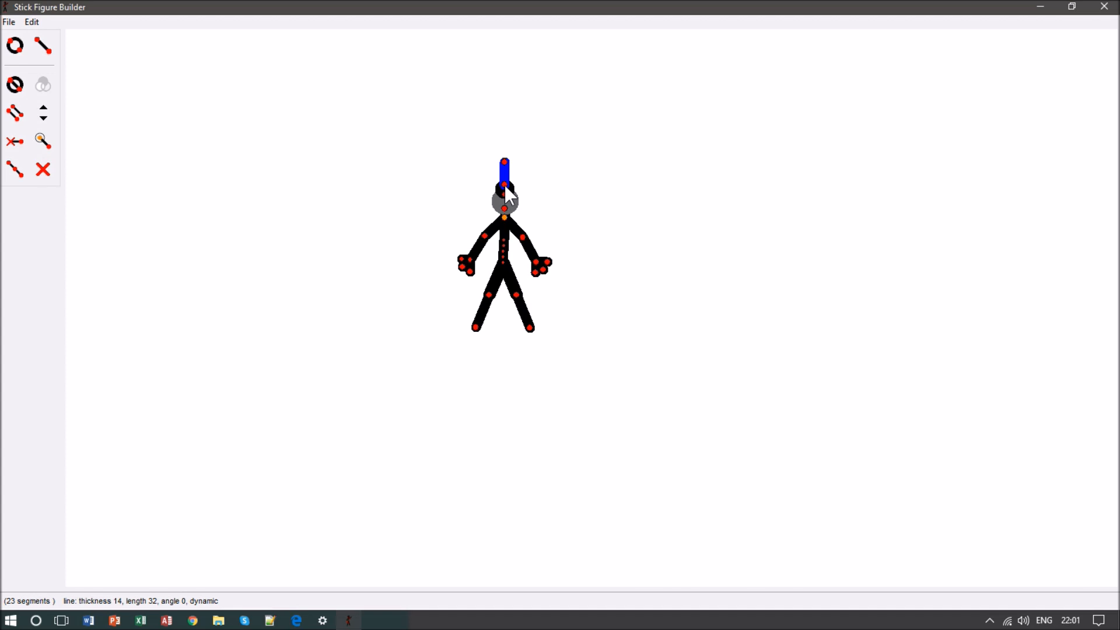
click(16, 144)
click(522, 241)
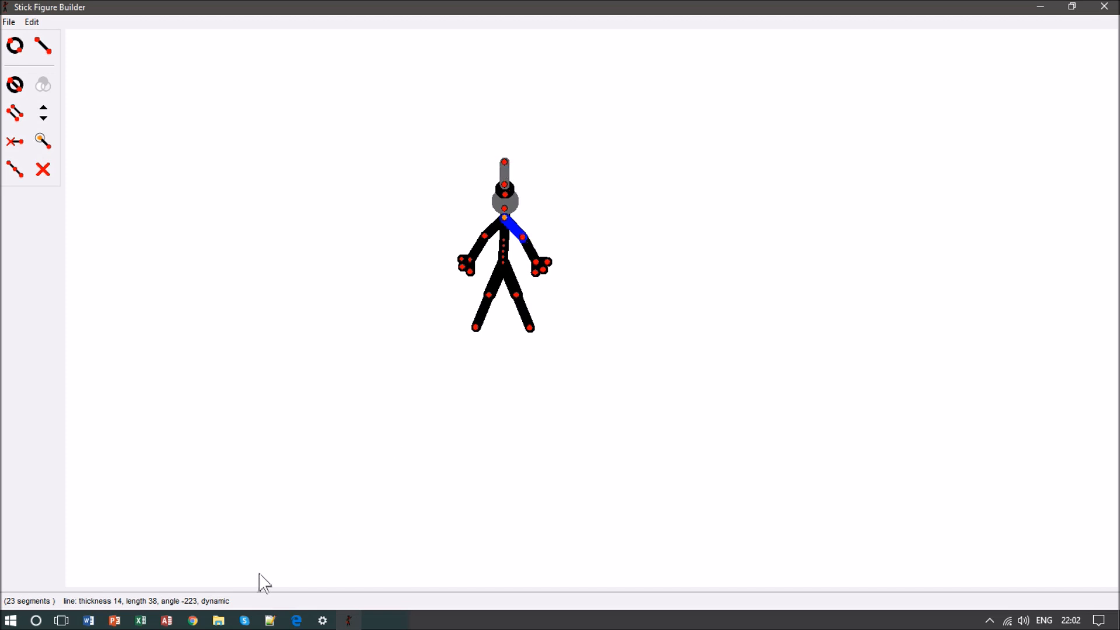
click(489, 244)
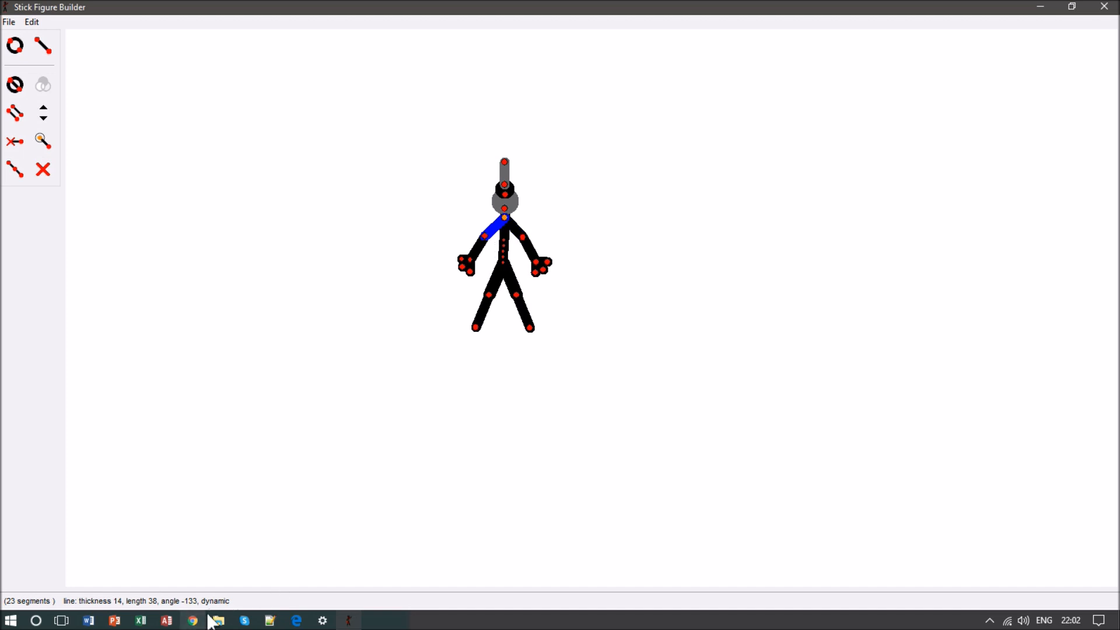
click(506, 186)
click(506, 165)
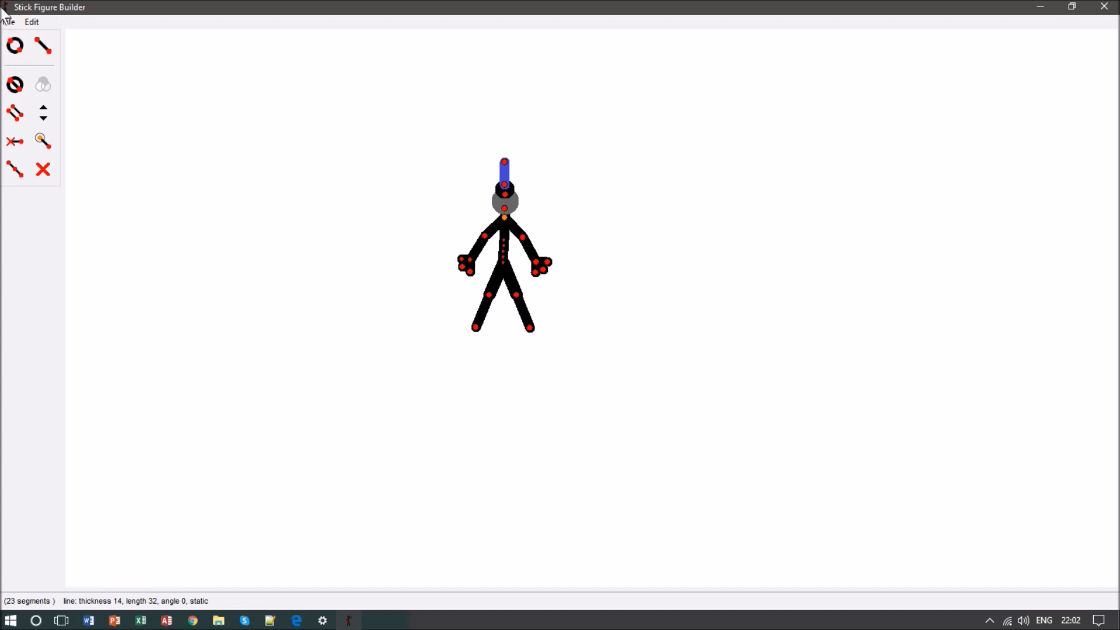
- Add the built figure to the animation under the name "hybrid cx"
click(9, 22)
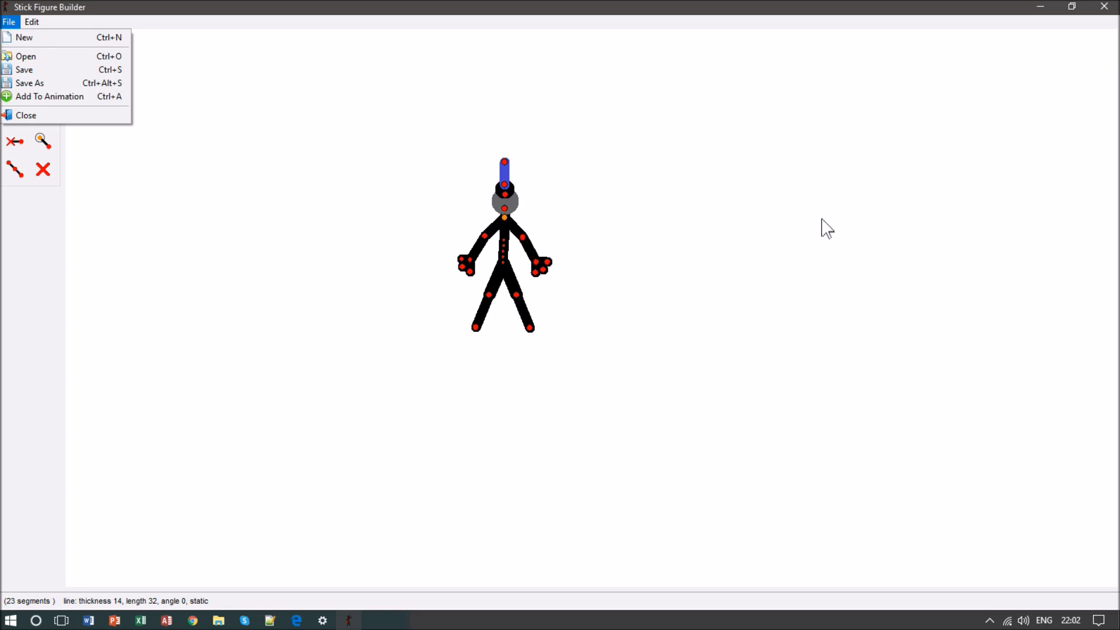
click(62, 97)
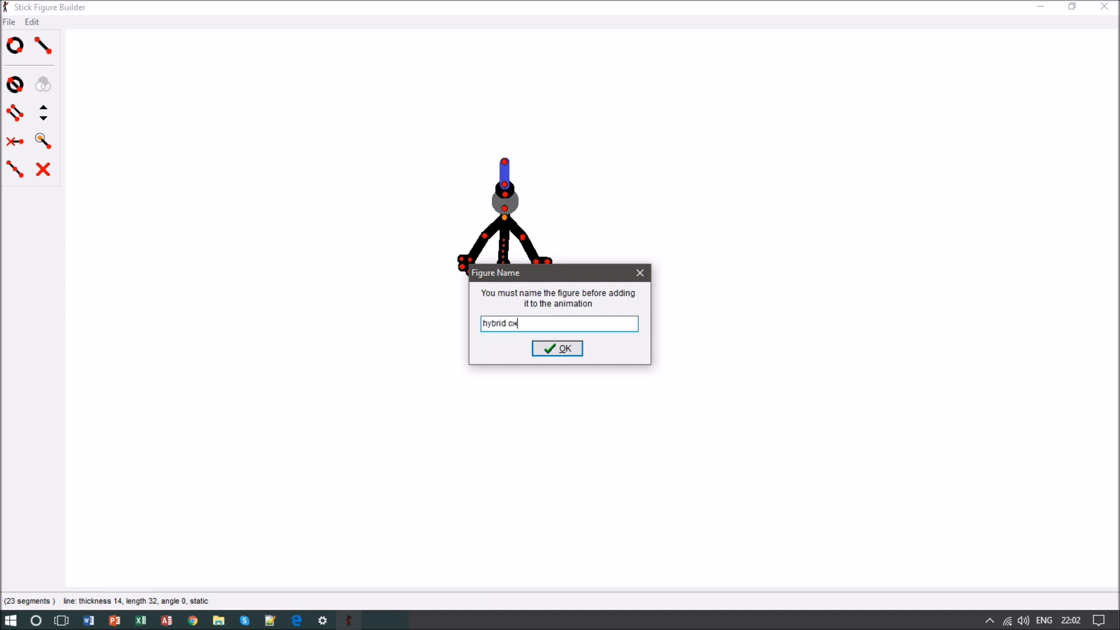
click(566, 352)
- Move the black figure beside the maroon one, over it, and finally to the upper-left part of the canvas
drag(604, 347, 519, 297)
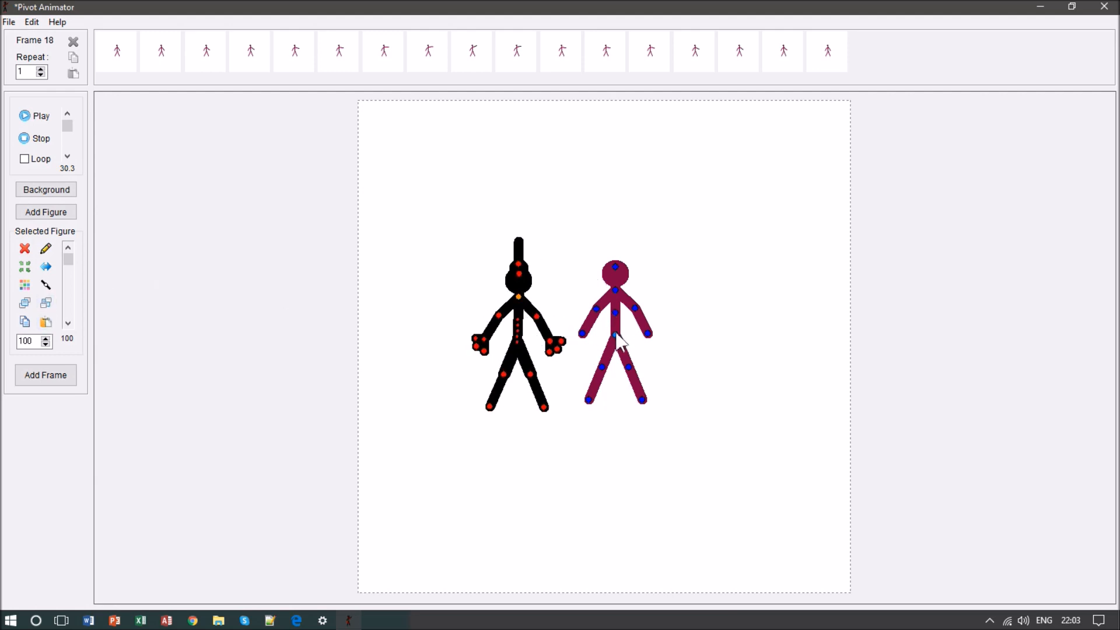
drag(518, 297, 621, 291)
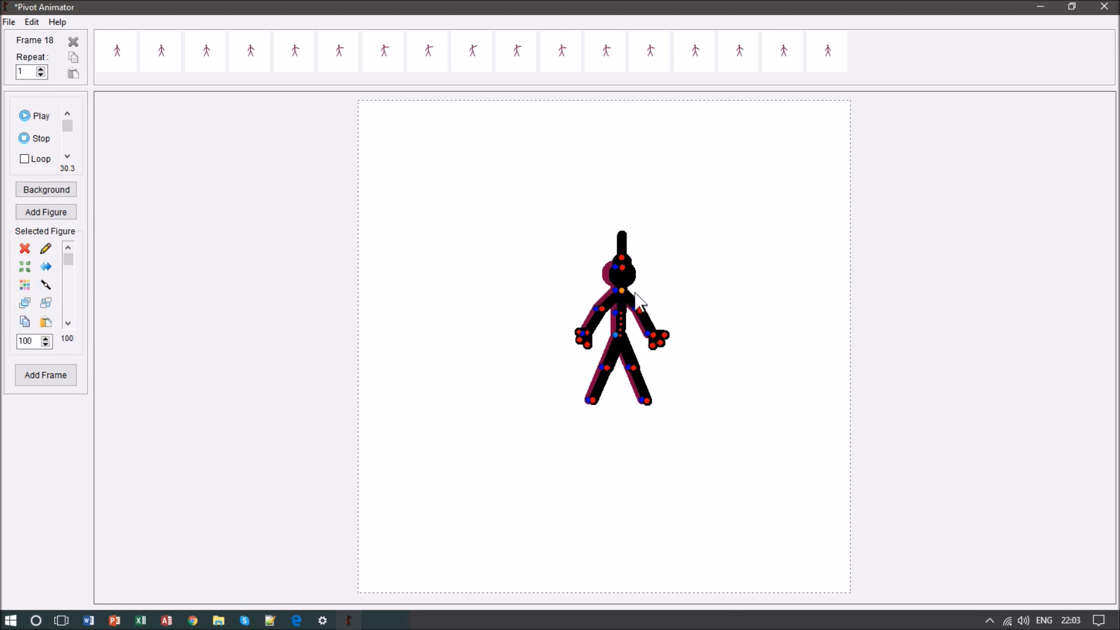
drag(621, 288, 465, 193)
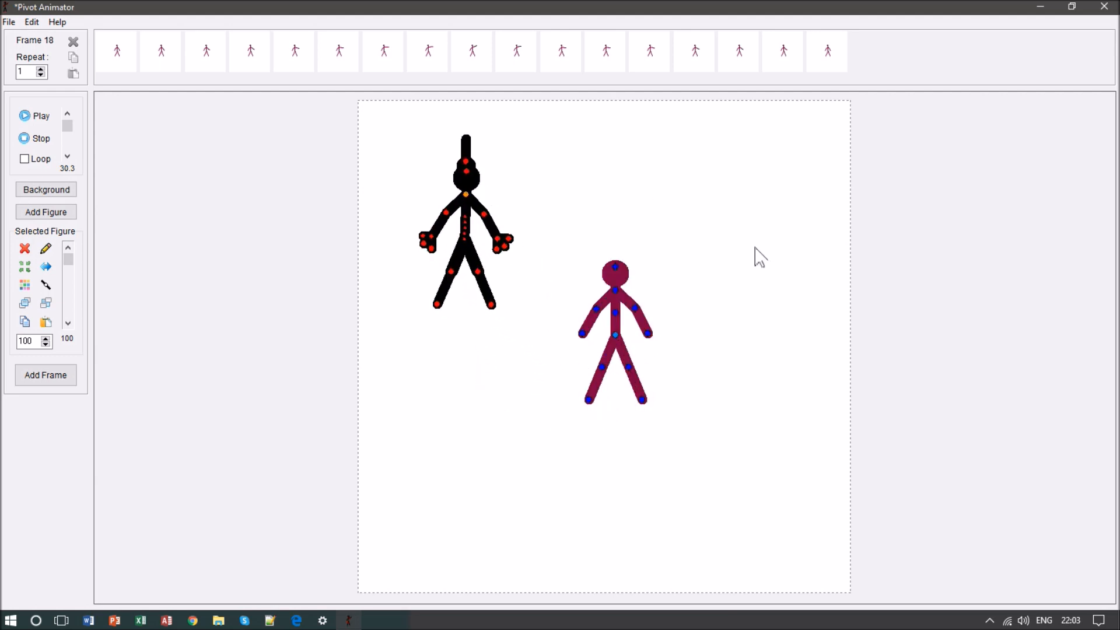
- Duplicate the maroon figure and place the copy below and to the left of the original
click(616, 341)
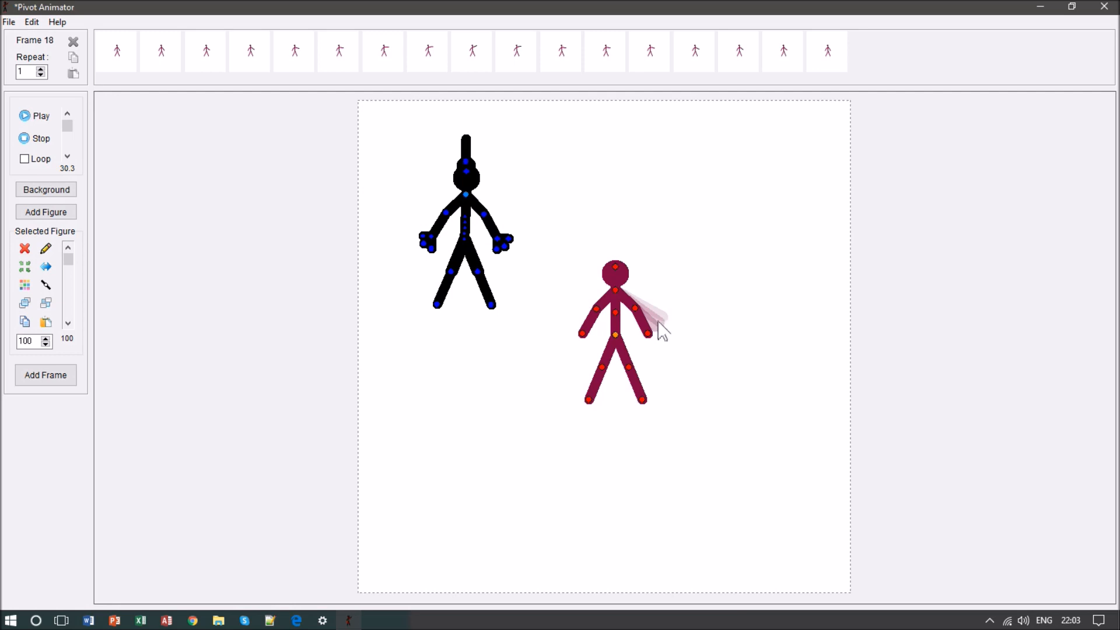
click(25, 324)
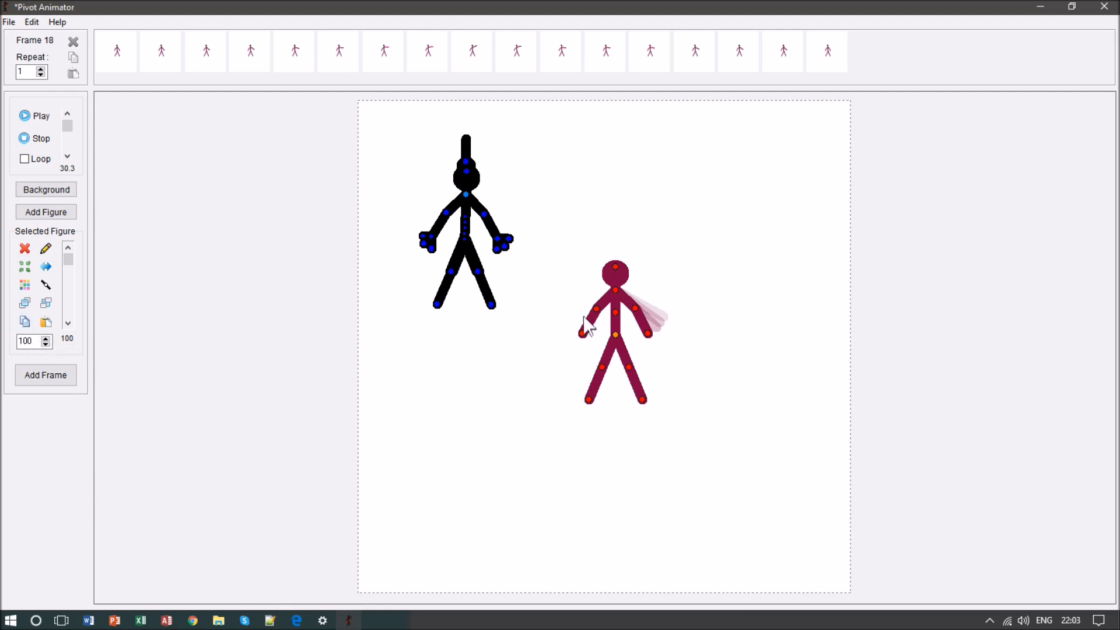
click(46, 322)
drag(614, 335, 516, 416)
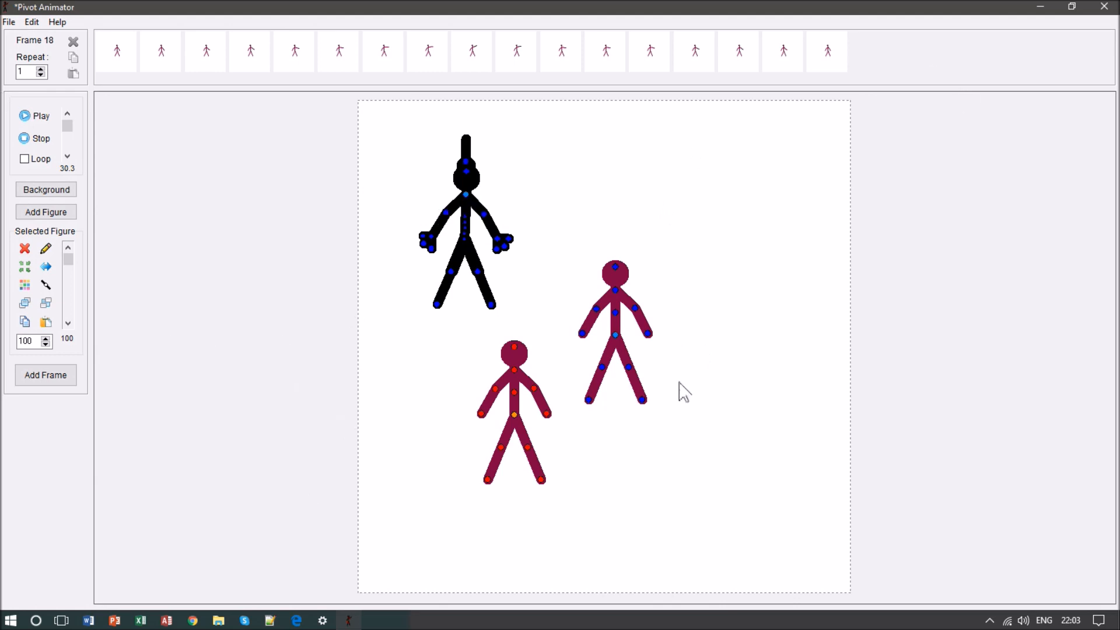
- Overlap the black figure with the original maroon one, and try sending it backward and bringing it forward again
drag(466, 194, 628, 293)
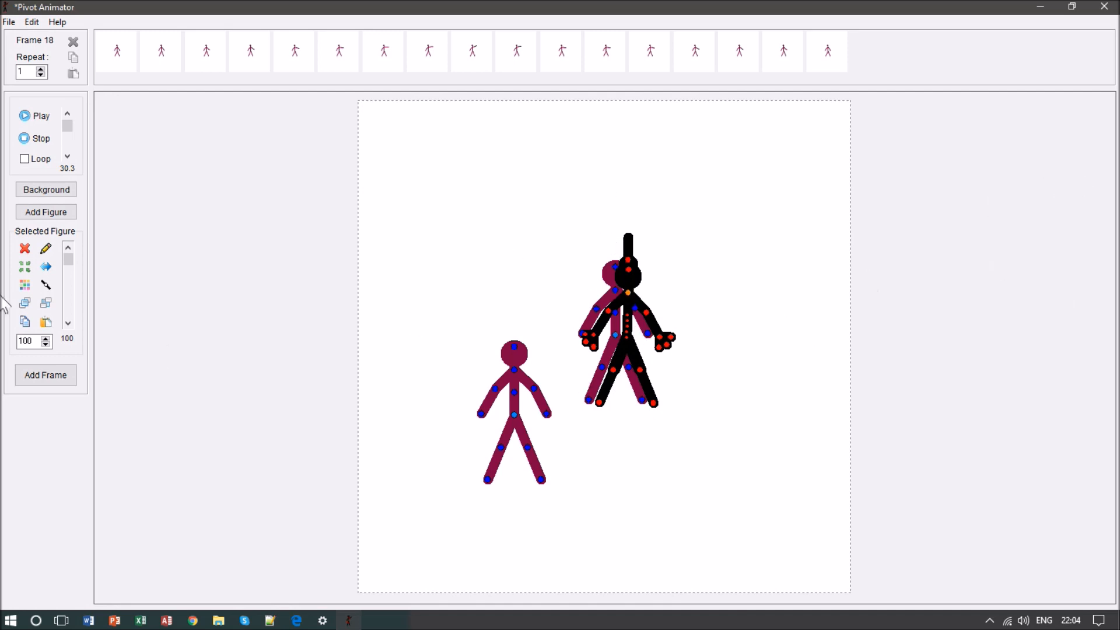
click(45, 302)
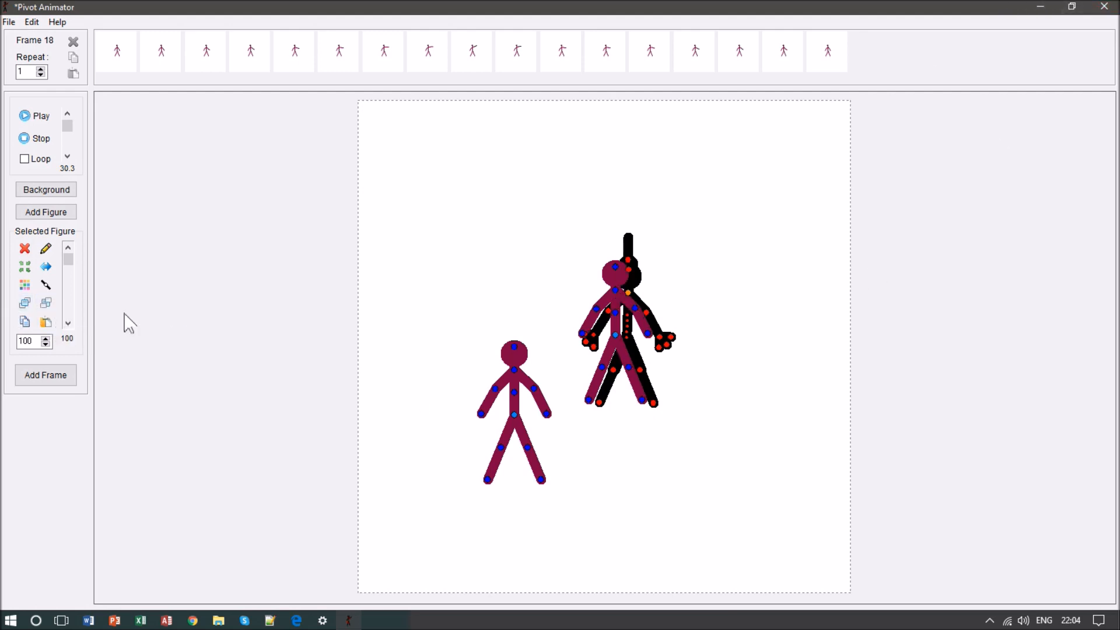
click(25, 303)
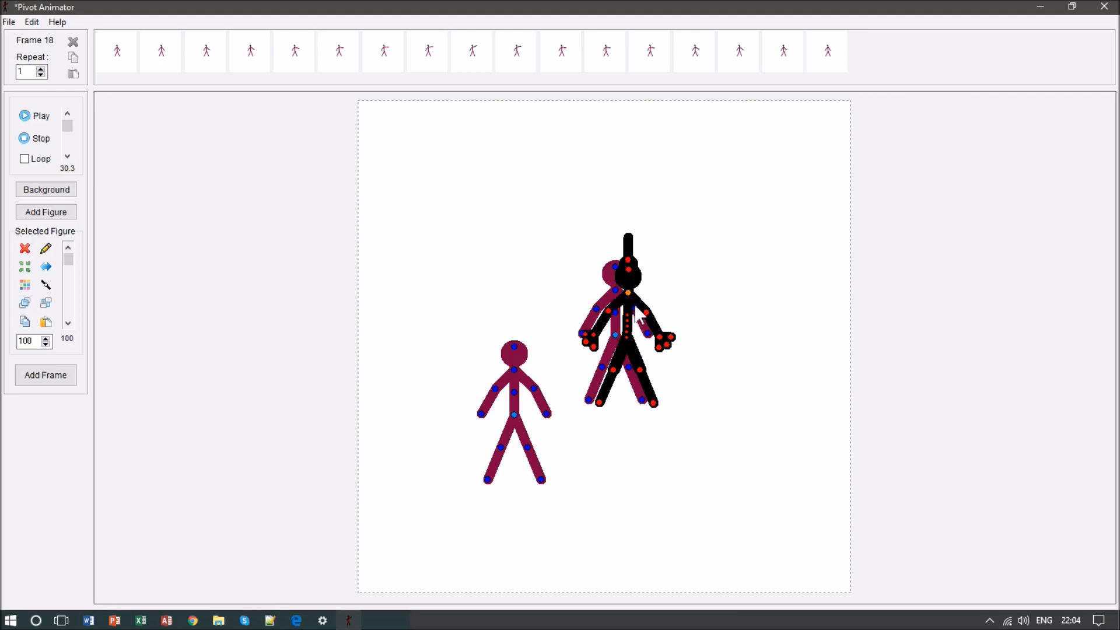
- Move the black figure away from the maroon figures to the upper-right part of the canvas
drag(628, 292, 679, 170)
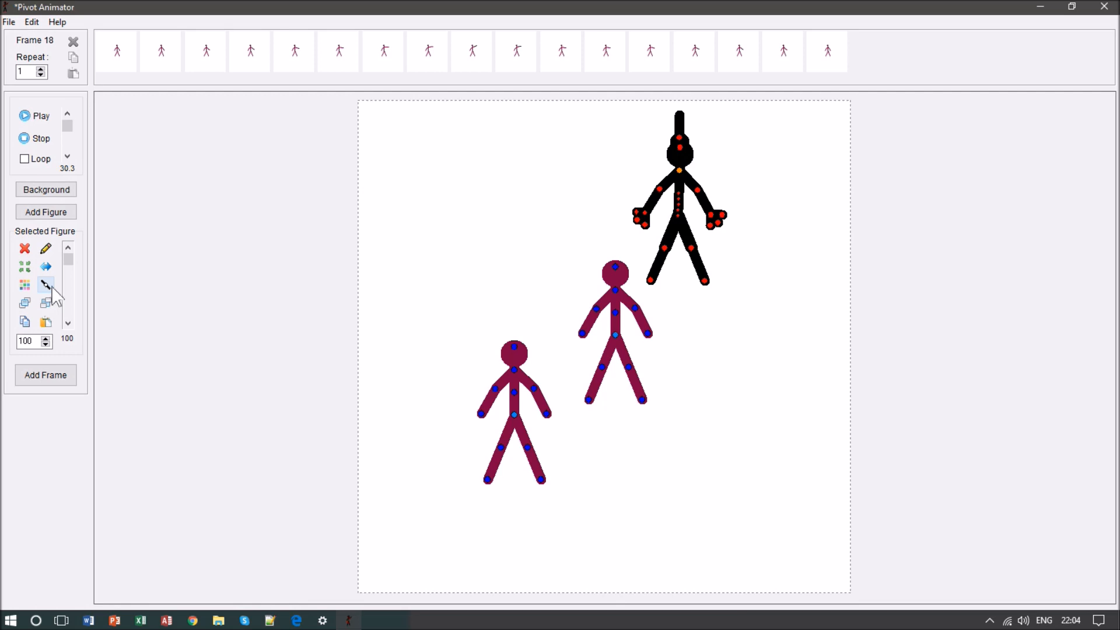
drag(680, 171, 749, 177)
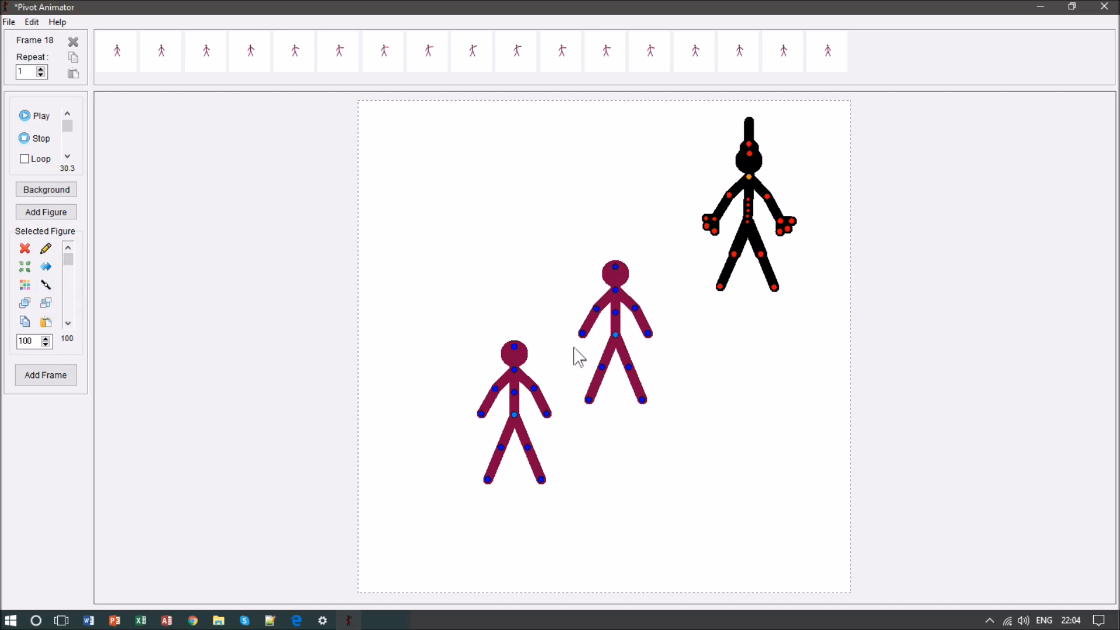
- Join the original maroon figure to the head of the lower copy, and raise the copy's left-side arm toward it
click(617, 337)
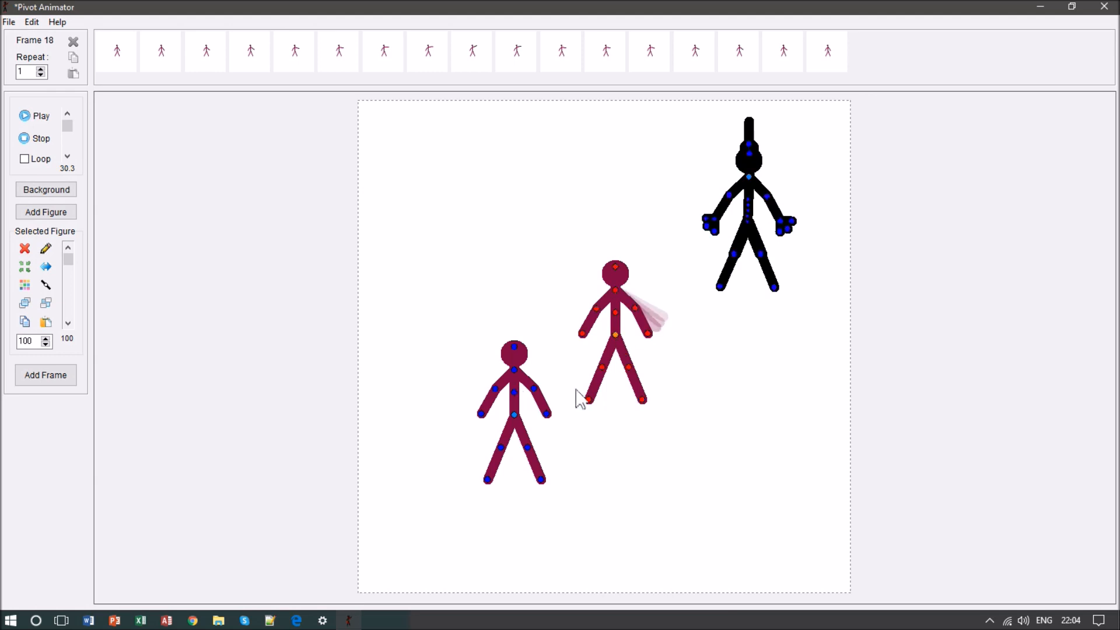
click(44, 286)
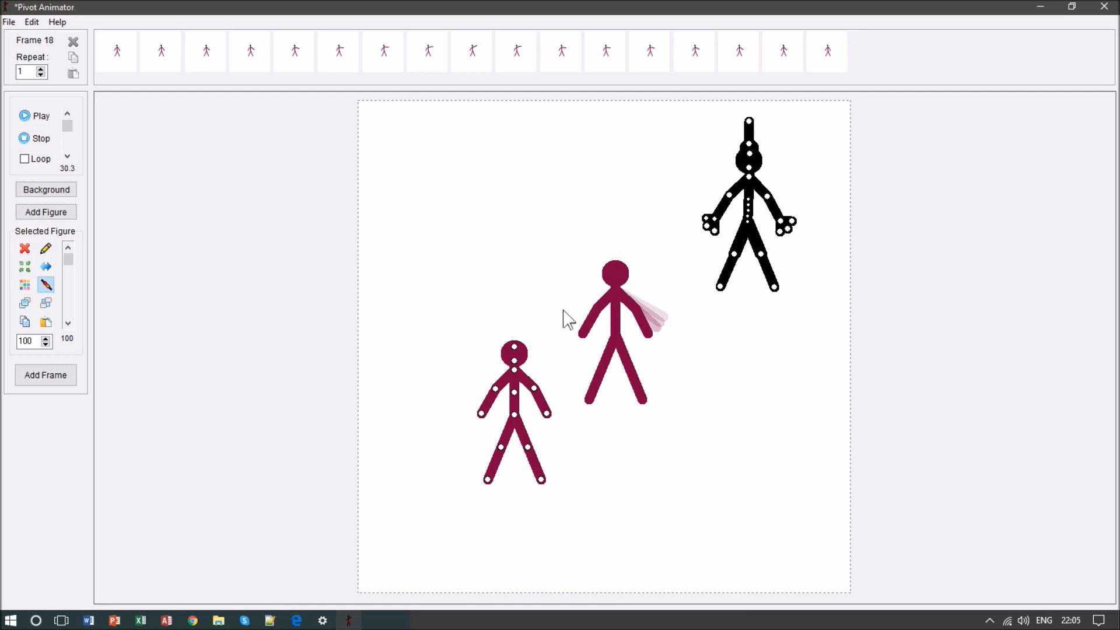
click(514, 347)
mouse_move(502, 379)
mouse_down()
mouse_move(465, 400)
mouse_move(515, 417)
mouse_move(490, 385)
mouse_move(467, 393)
mouse_move(476, 364)
mouse_move(502, 367)
mouse_up()
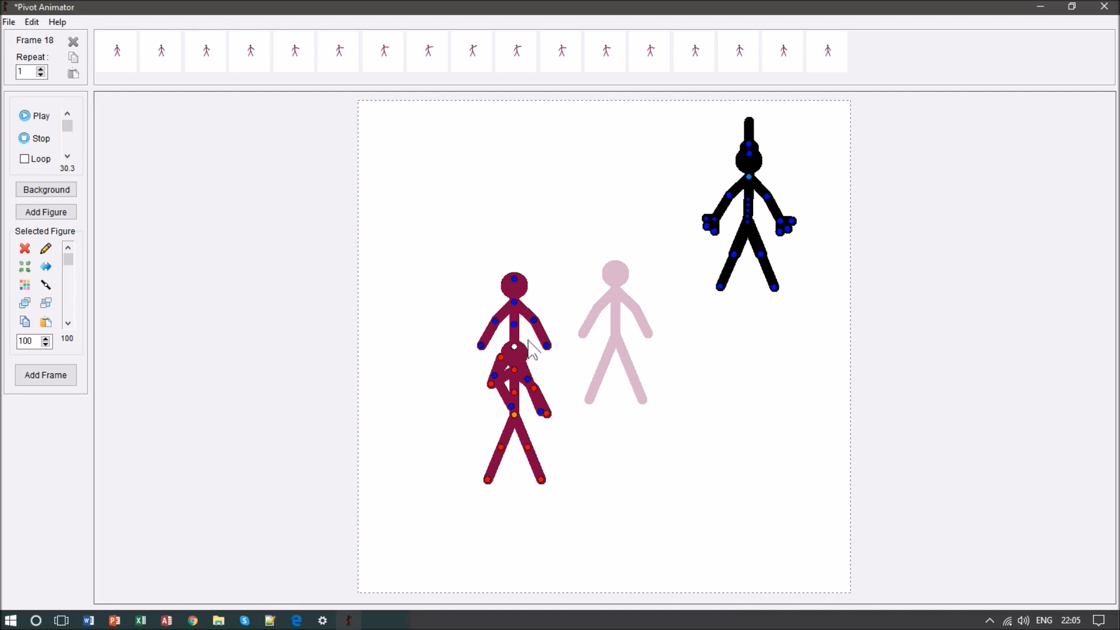
- Change the color of the joined upper figure to teal
click(45, 285)
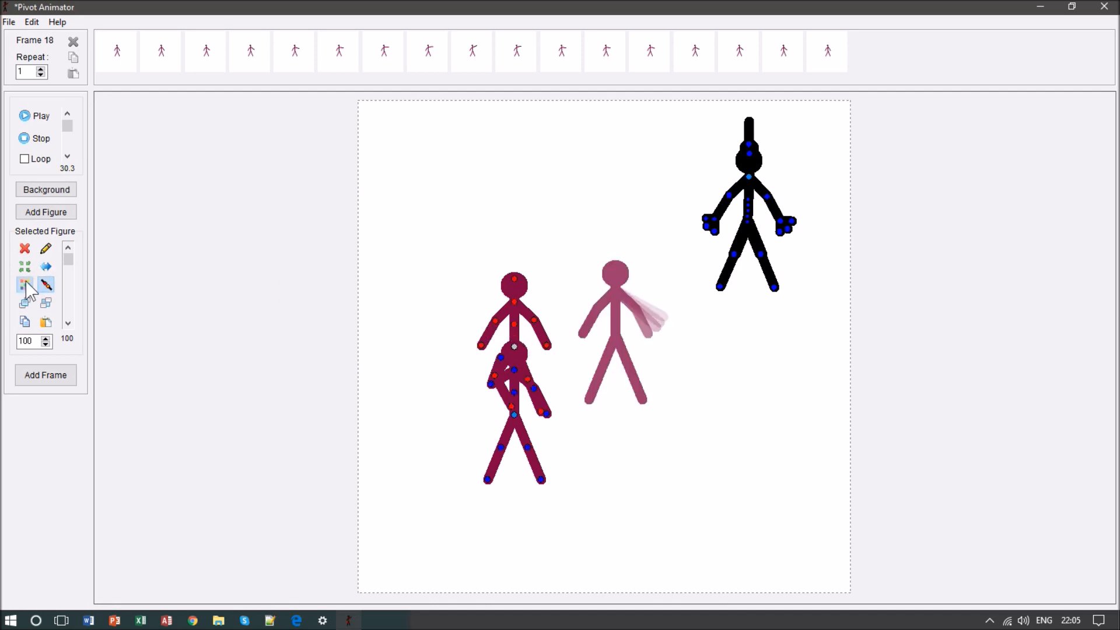
click(551, 205)
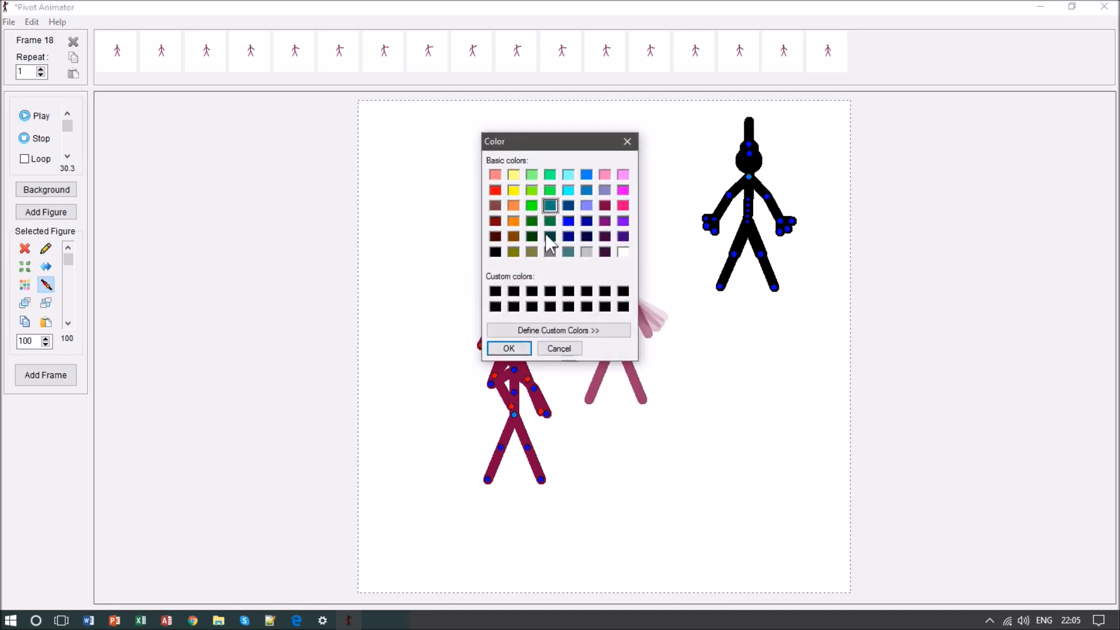
click(509, 349)
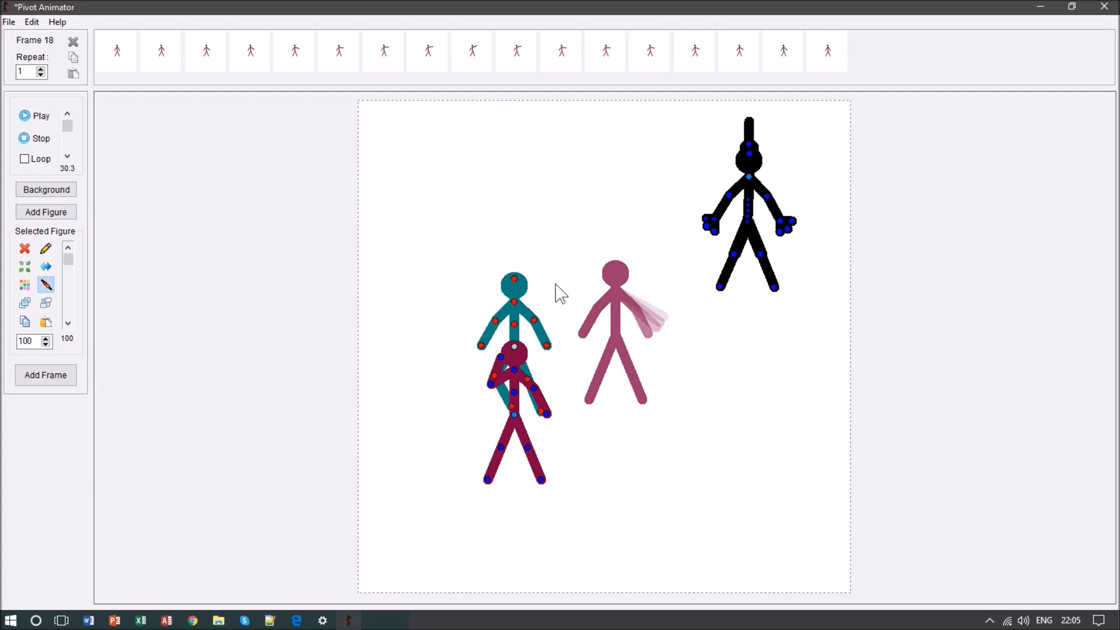
- Pose the lower maroon figure's arms and the teal figure's left-side leg, and bring the teal figure in front
drag(534, 388, 531, 360)
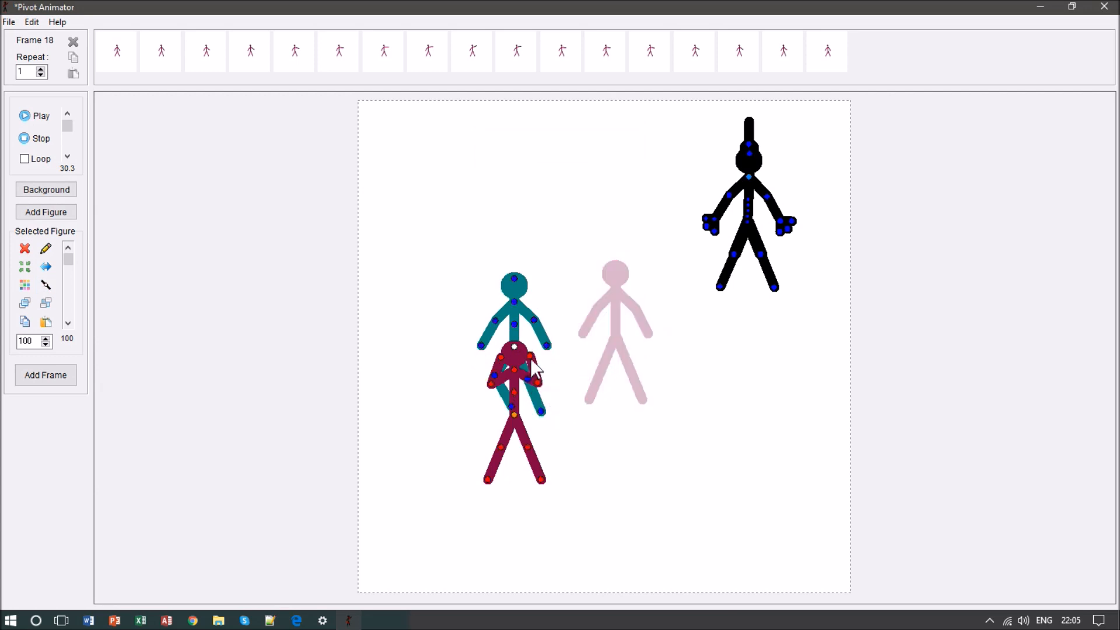
drag(513, 415, 506, 397)
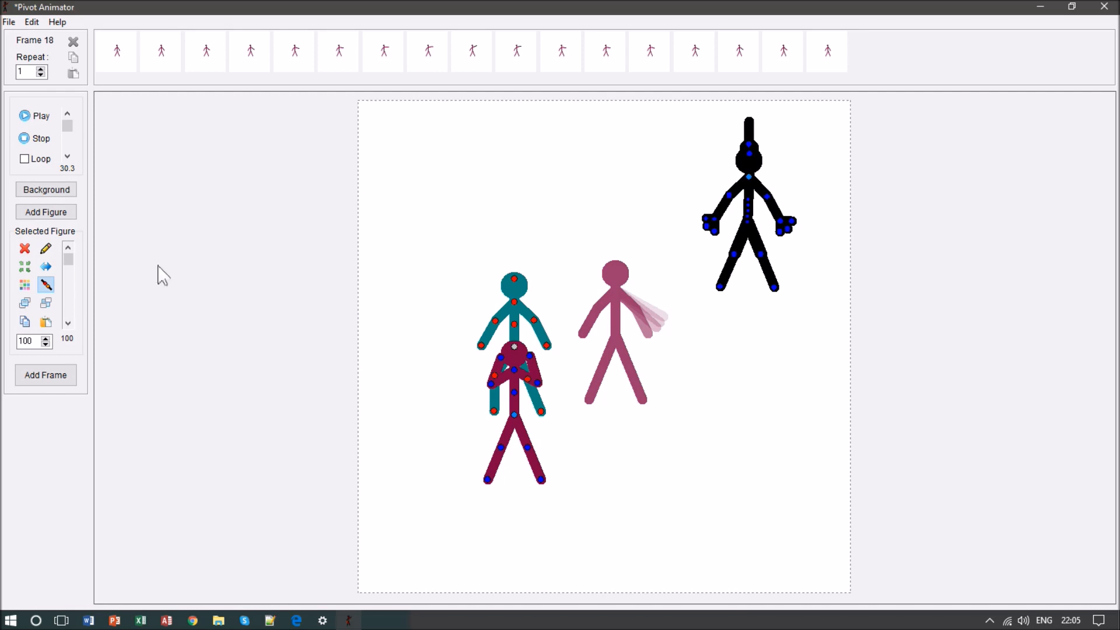
click(21, 305)
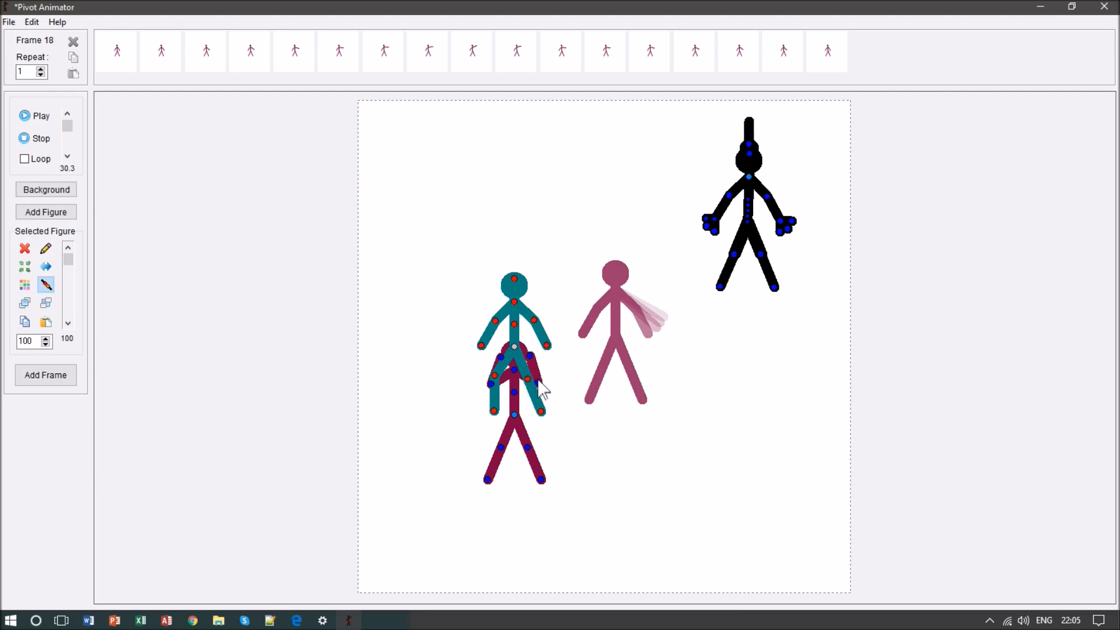
click(504, 372)
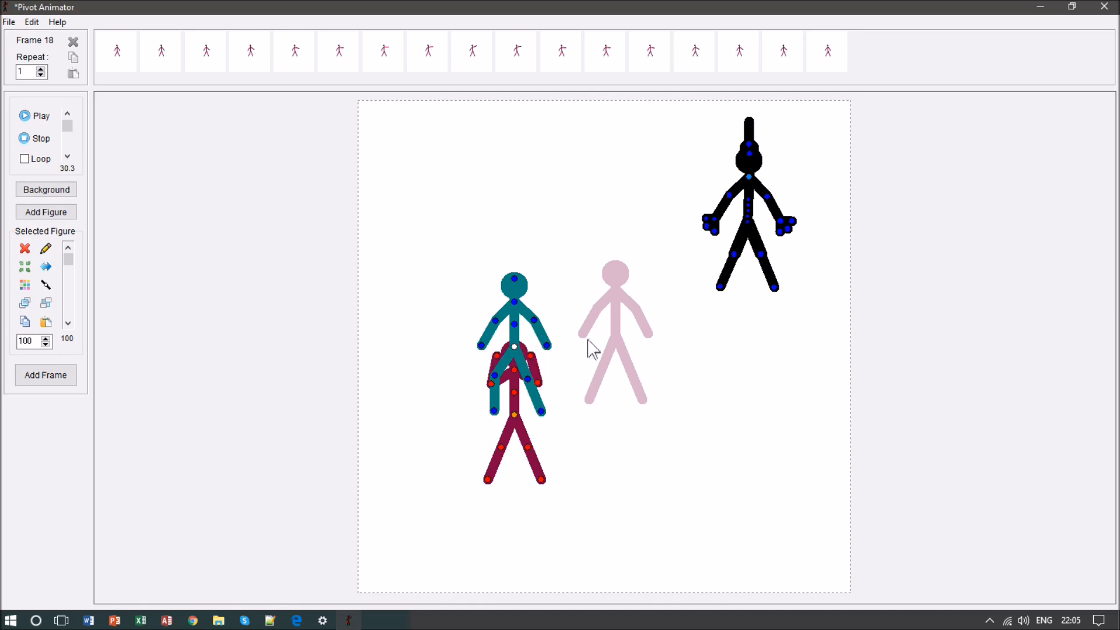
- Detach the teal figure from the maroon figure's head and move it up, clear of the maroon figure
click(47, 288)
click(515, 330)
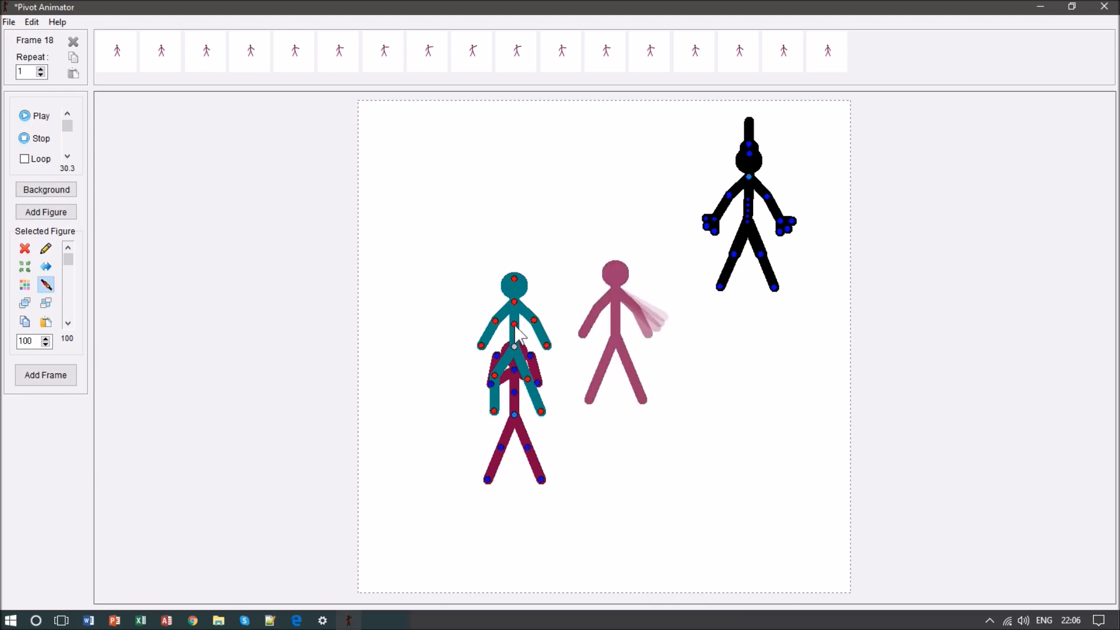
click(47, 287)
click(44, 286)
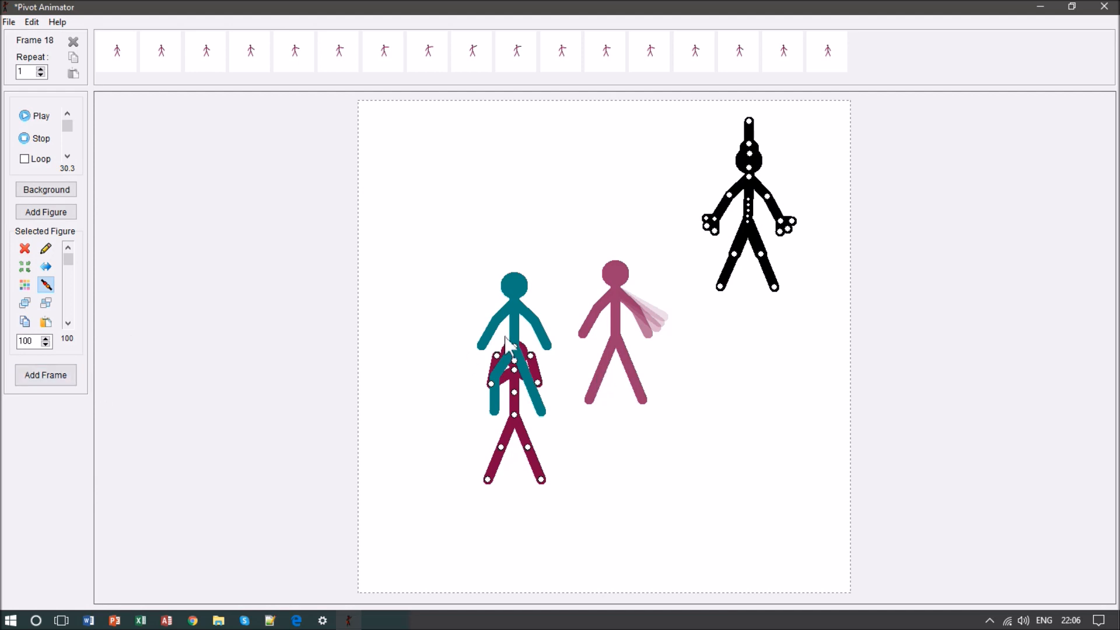
click(521, 356)
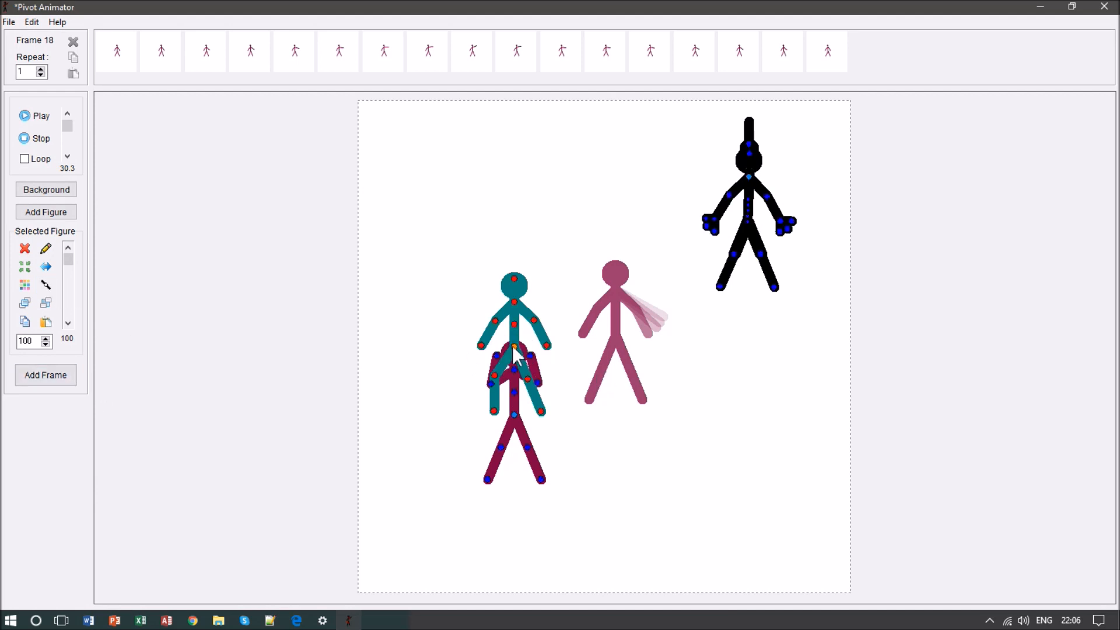
drag(516, 350, 535, 255)
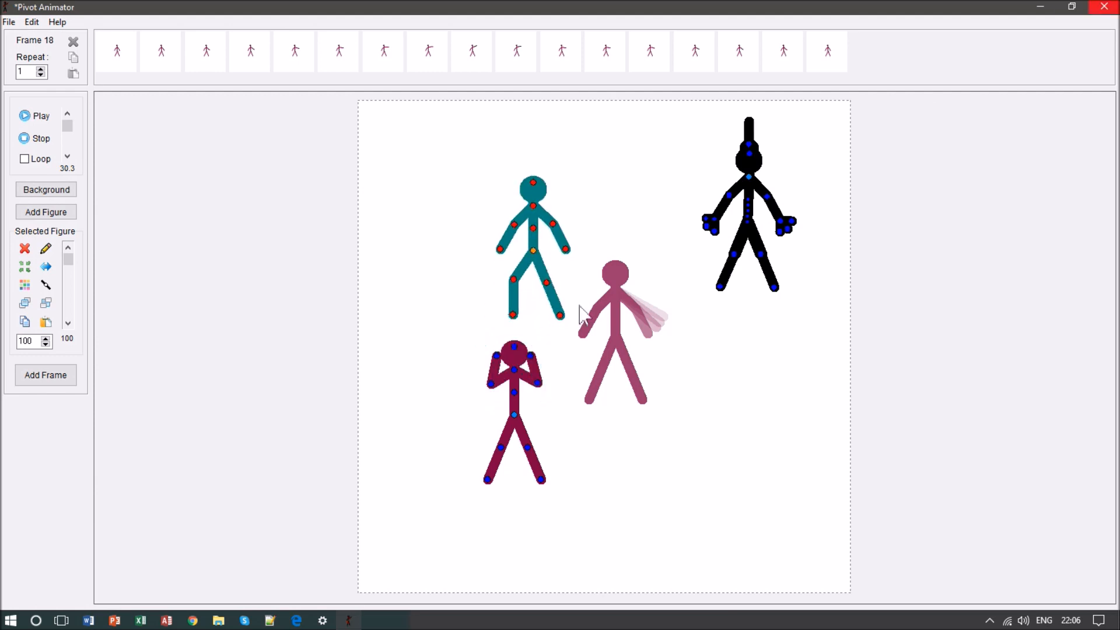
- Save the animation as "AnimEAZY tutorial 1.piv" in the Animations folder, replacing the existing file
click(7, 23)
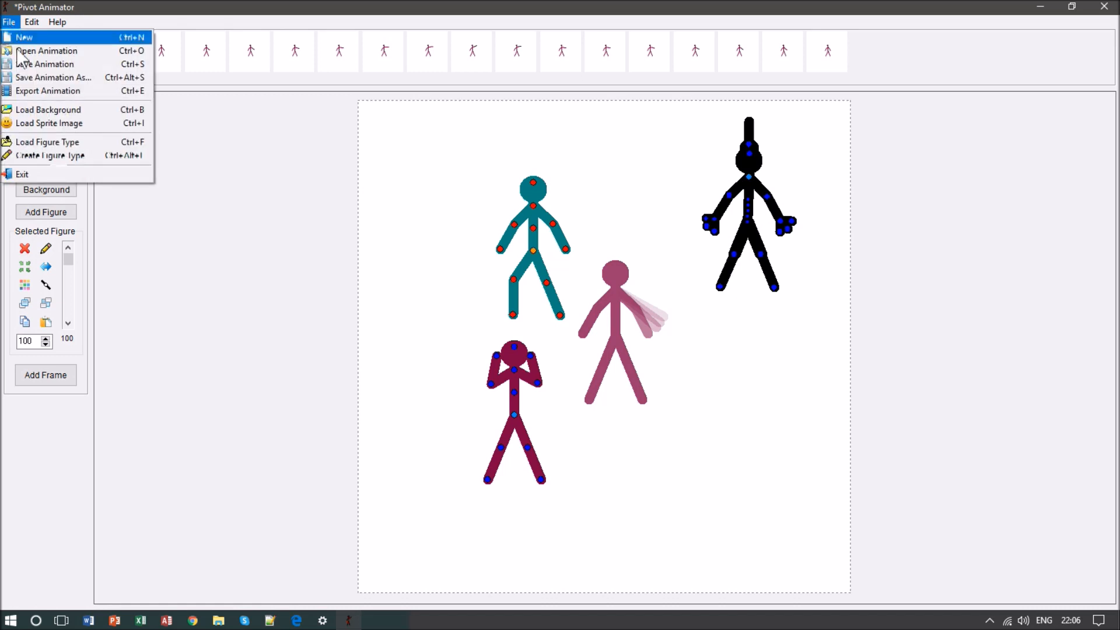
click(111, 83)
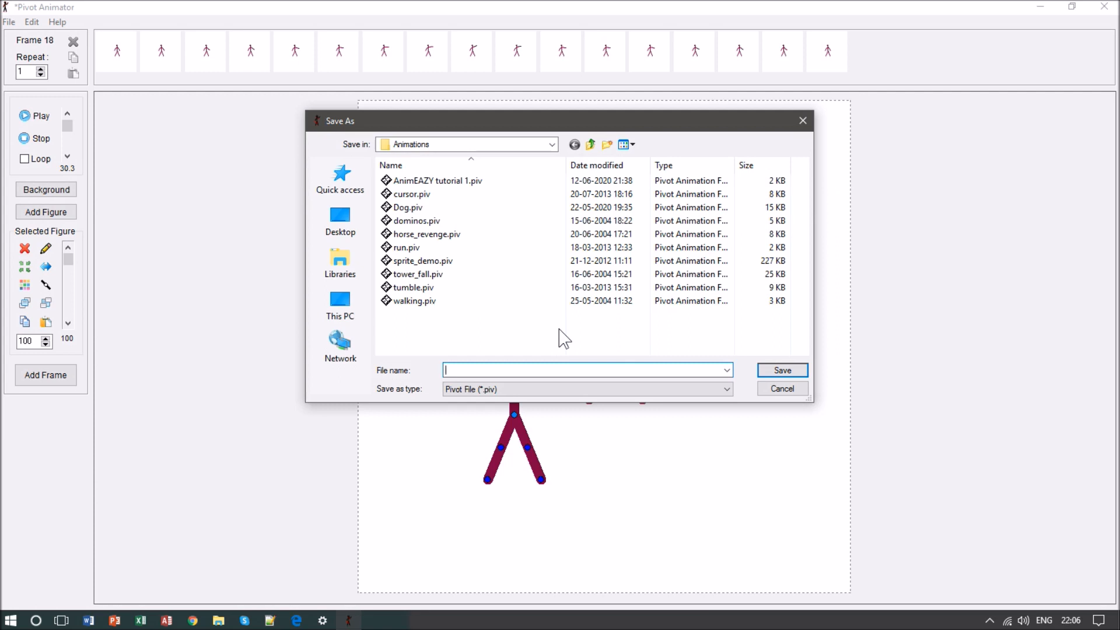
text(Anim)
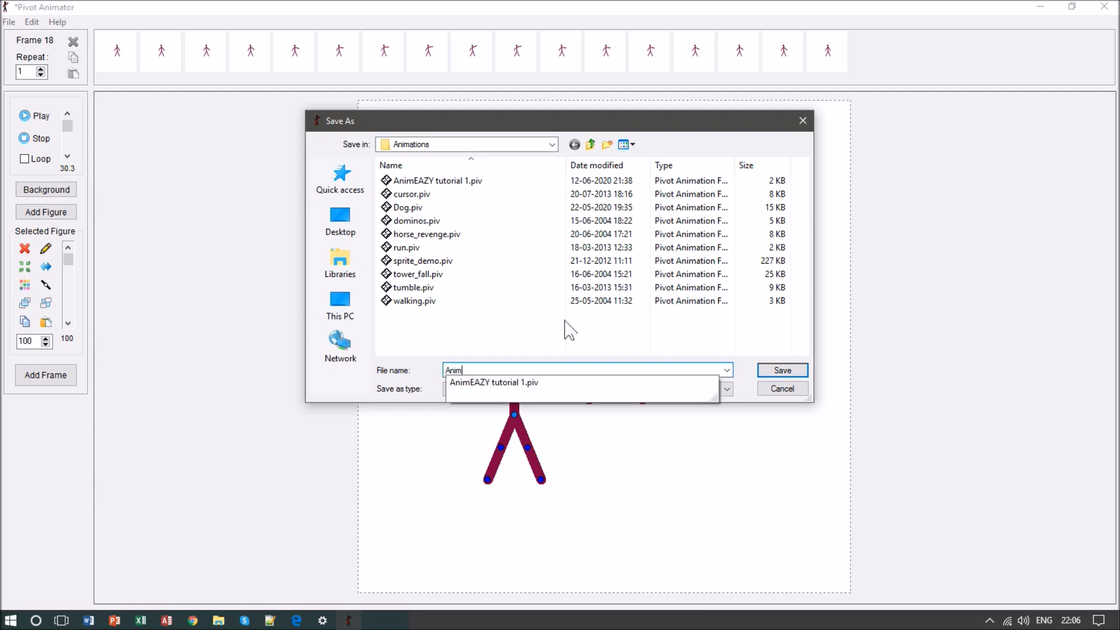
click(586, 384)
click(581, 371)
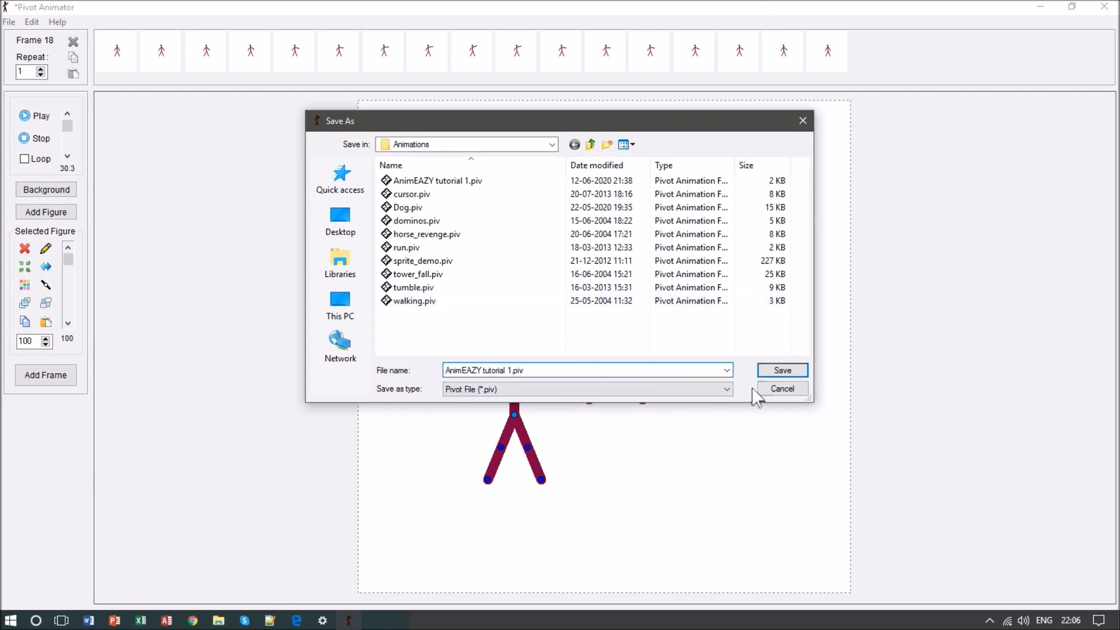
click(794, 375)
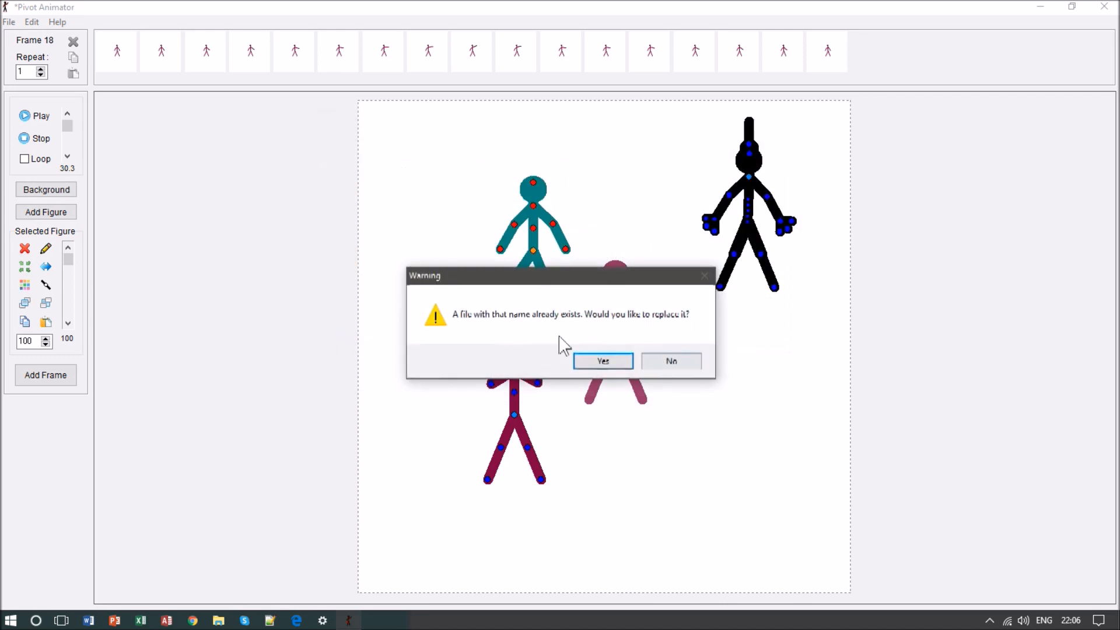
click(602, 362)
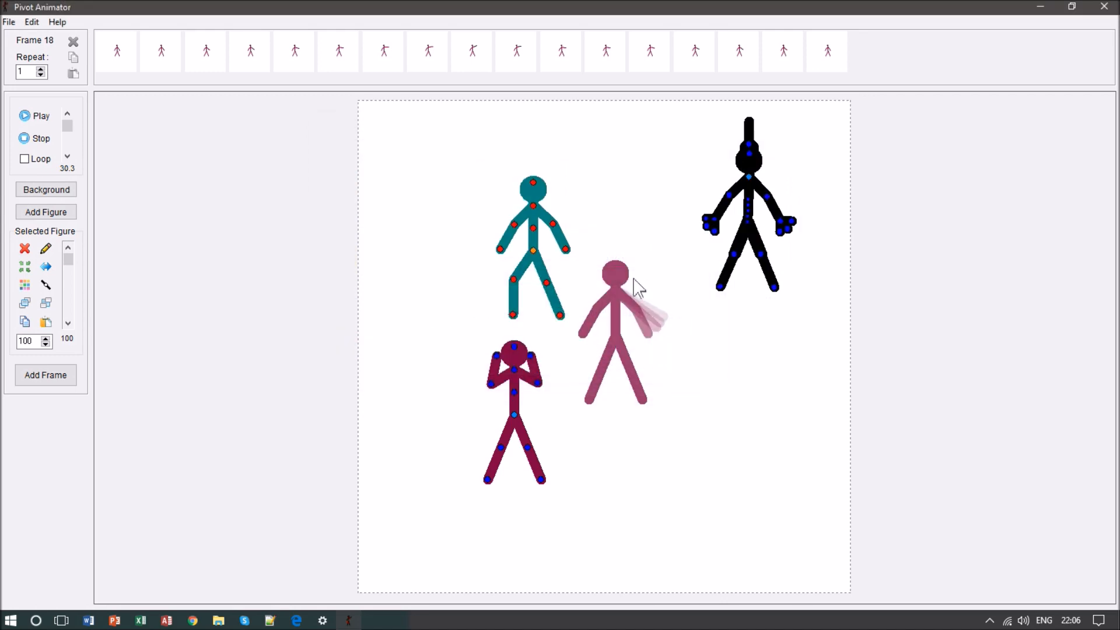